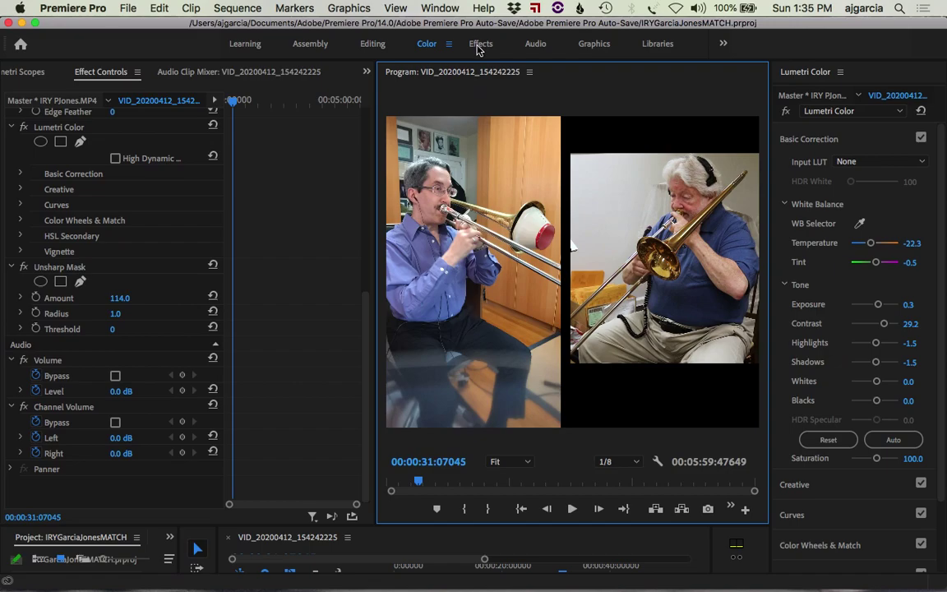
Switch to the Effects workspace so the Video Effects library appears.
click(479, 46)
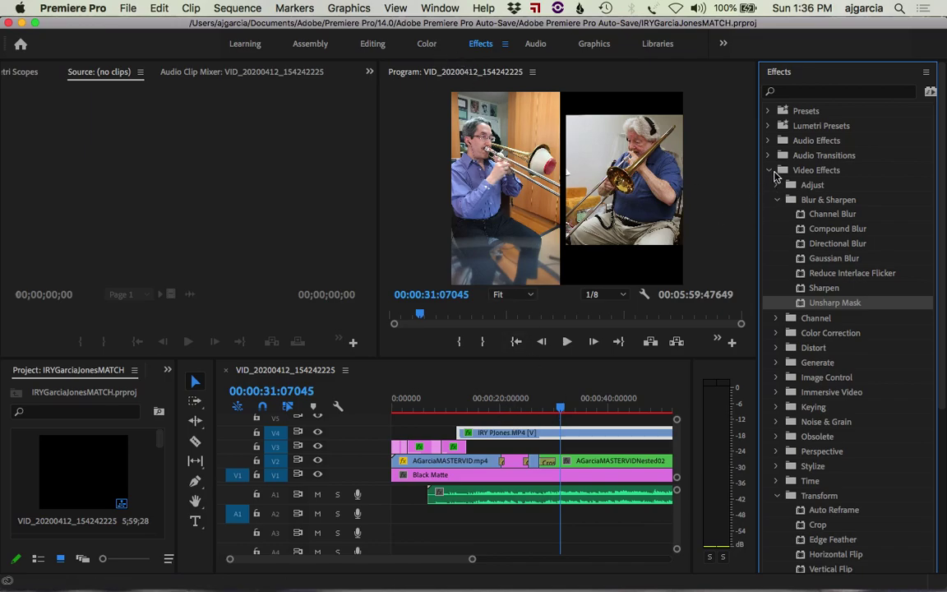
Collapse Blur & Sharpen, Transform and Video Effects, then briefly check Audio Transitions.
click(777, 200)
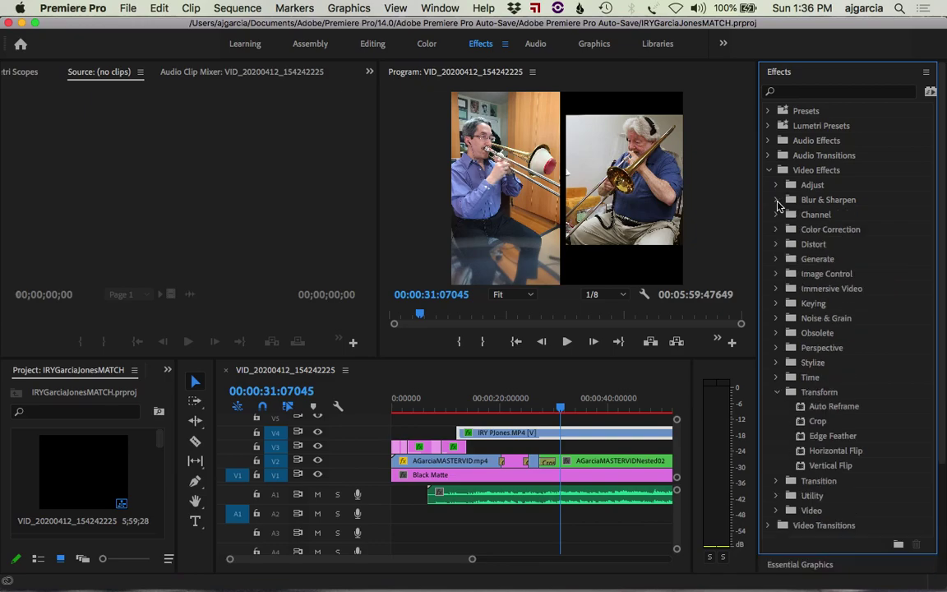
click(777, 393)
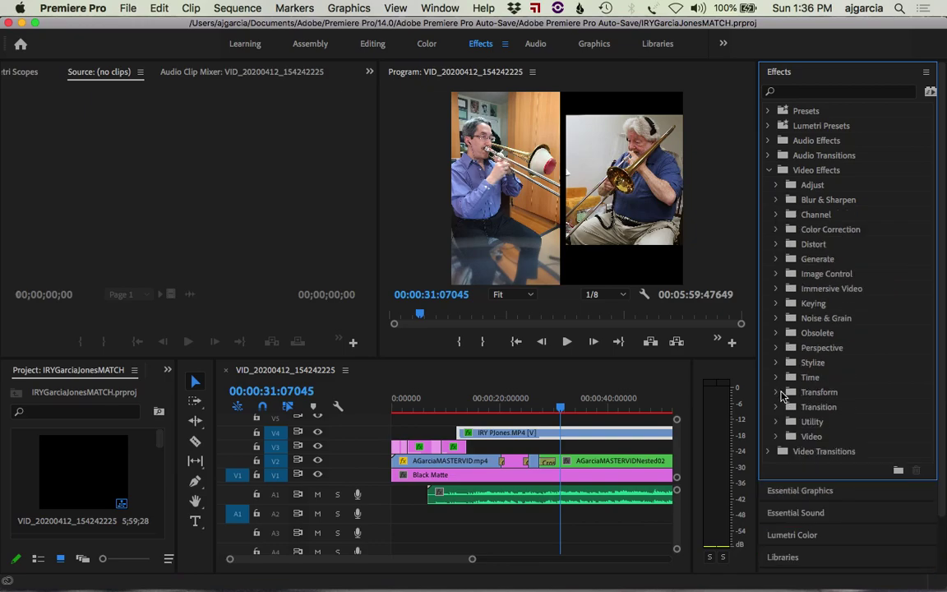
click(770, 170)
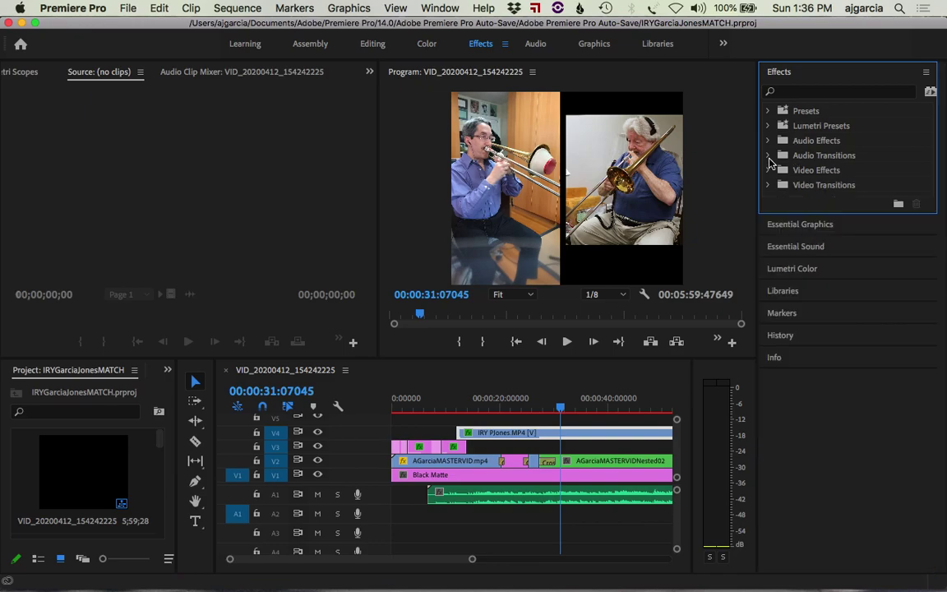
click(767, 157)
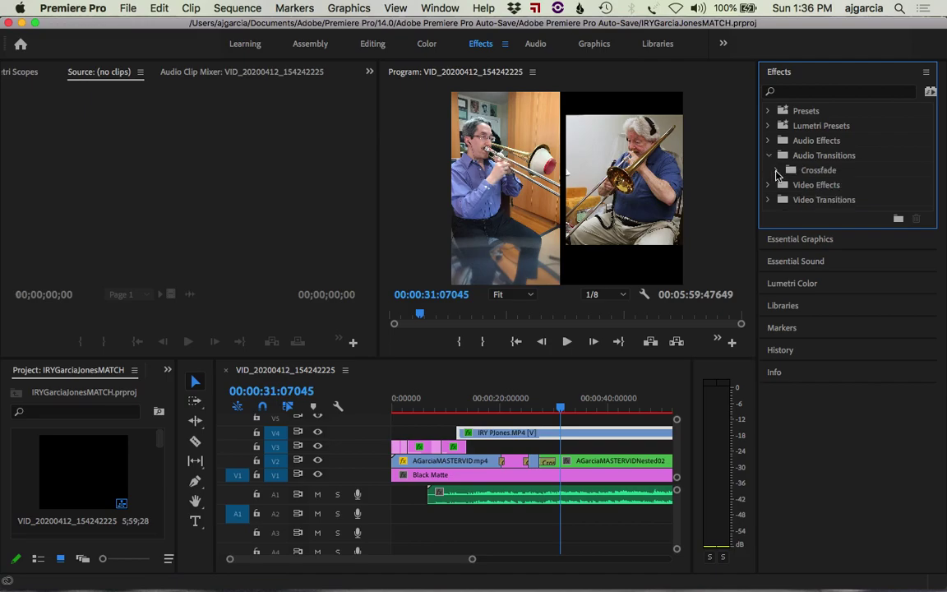
click(770, 156)
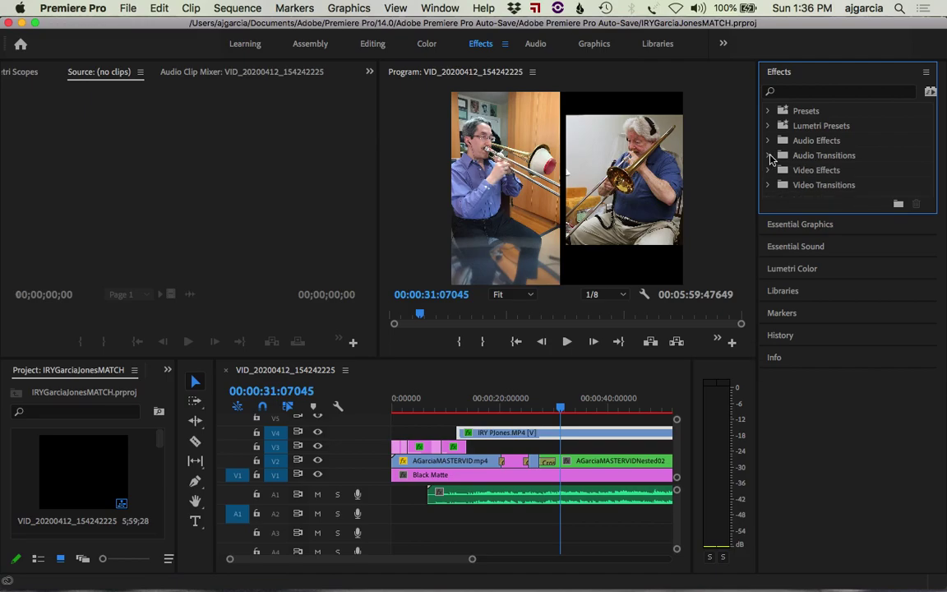
Expand Video Transitions > Dissolve and preview the sequence.
click(767, 186)
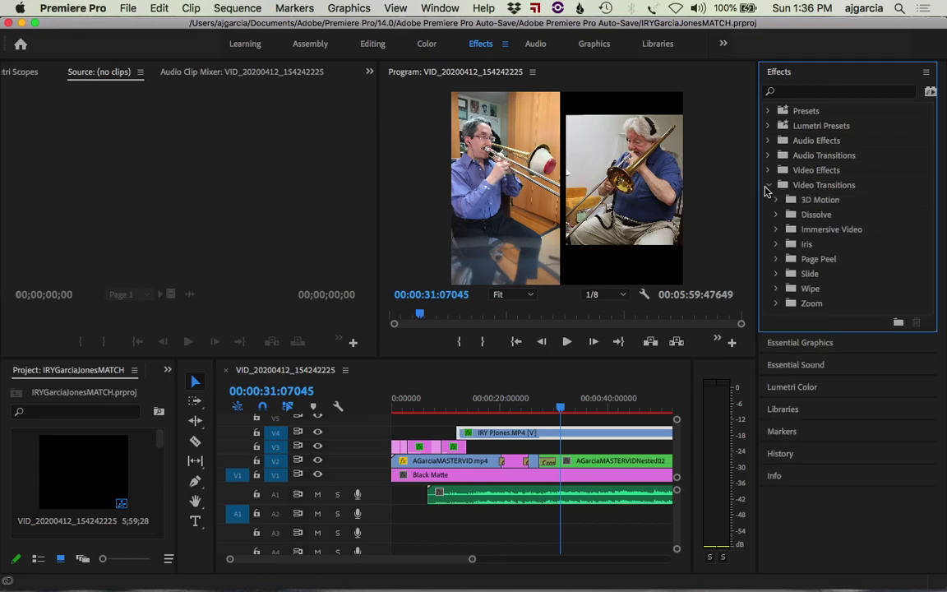
click(776, 214)
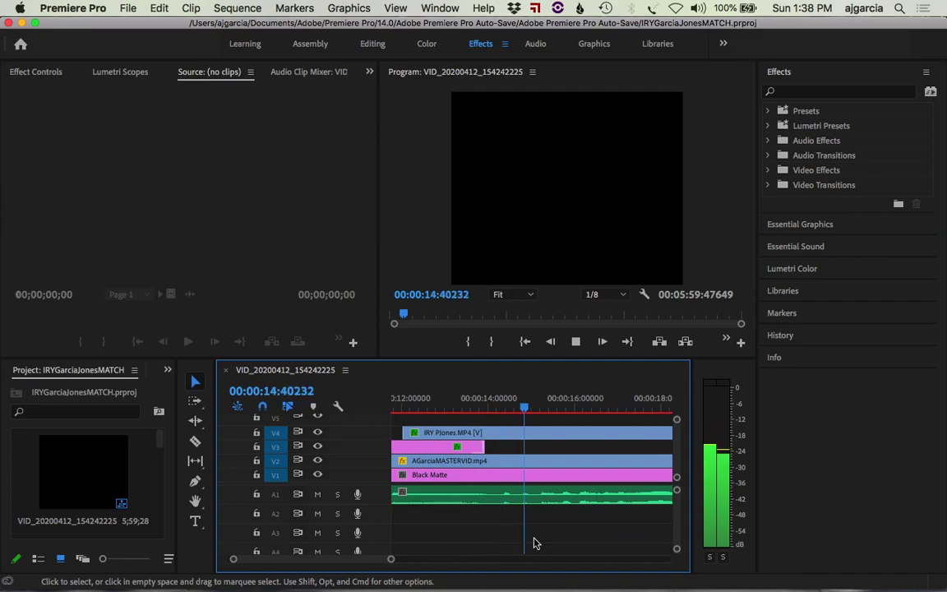
key(space)
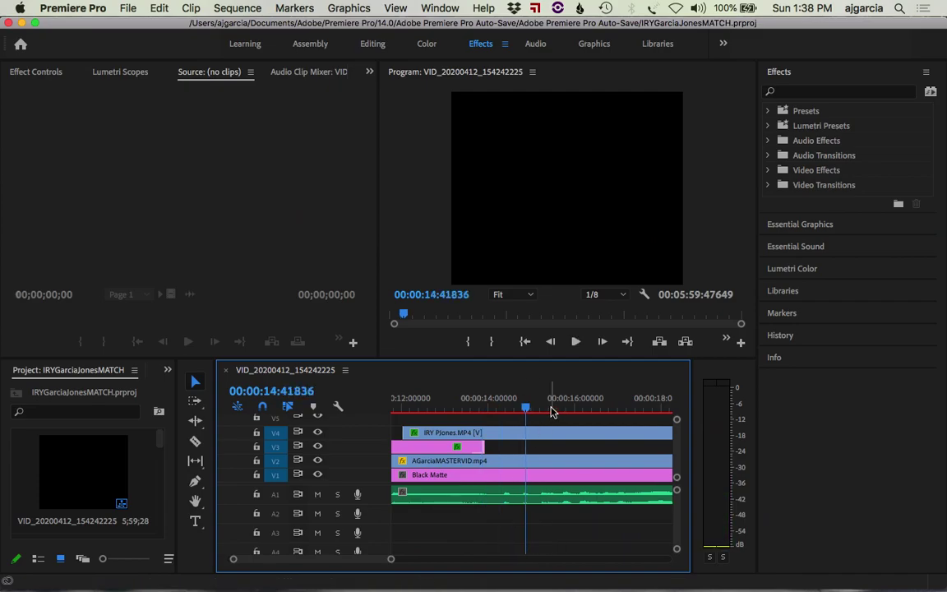
Zoom the timeline to single frames and park the playhead at 13:44921.
click(483, 398)
key(=)
key(=)
key(=)
key(=)
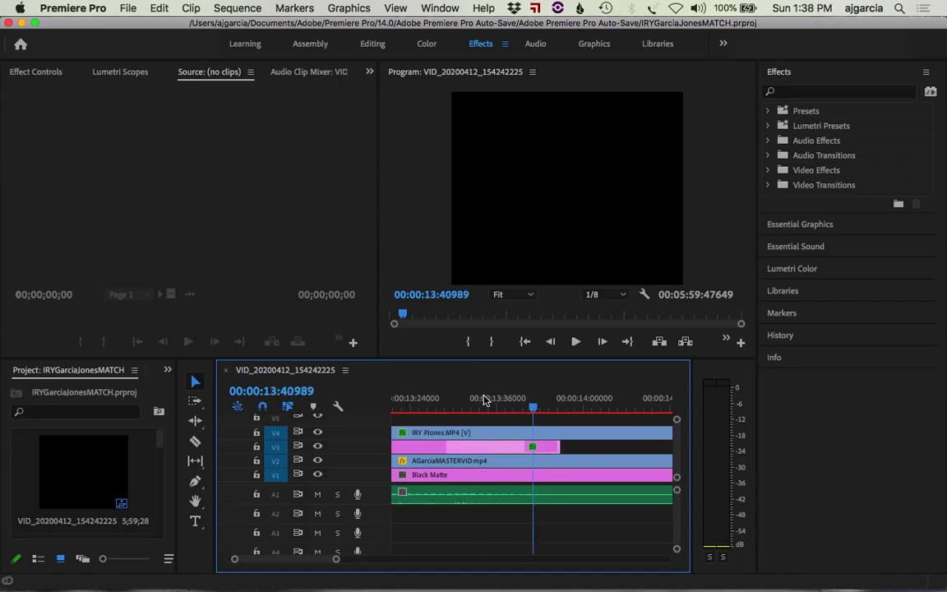
click(590, 399)
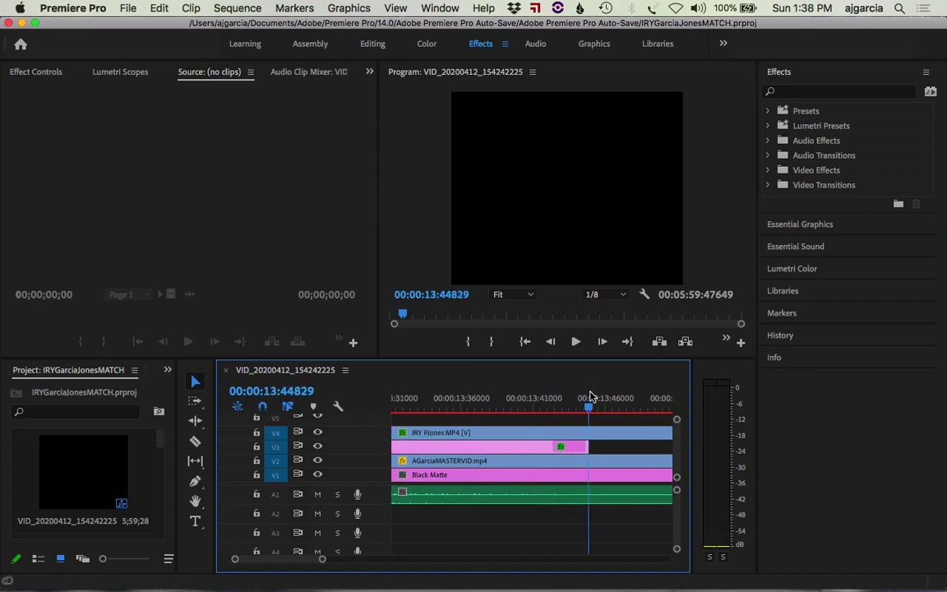
key(=)
key(=)
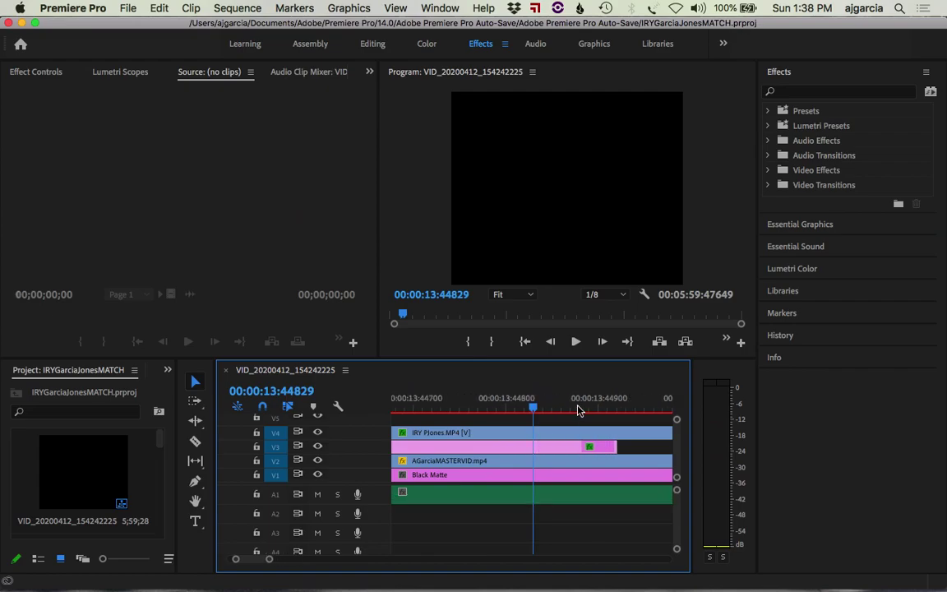
click(617, 398)
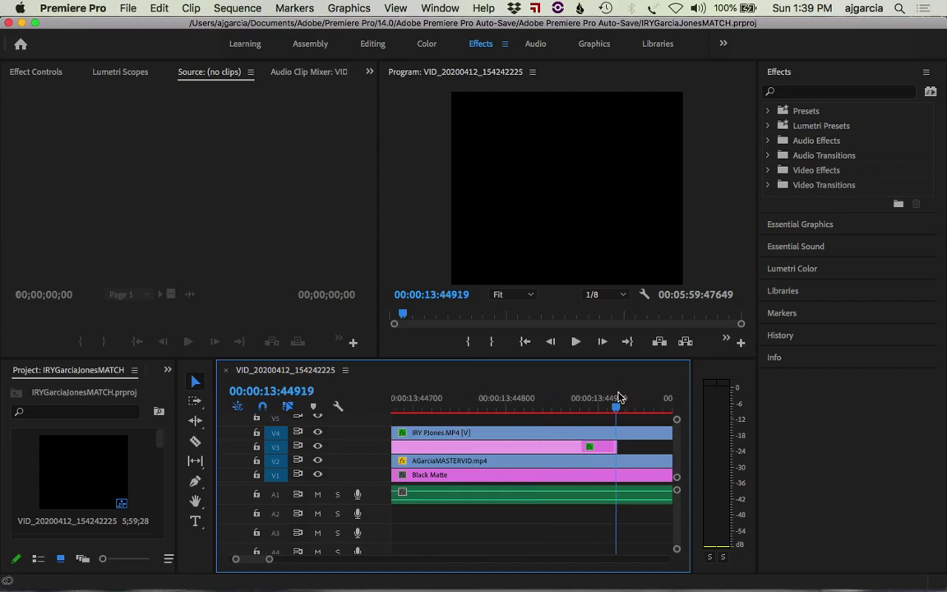
key(=)
key(=)
key(=)
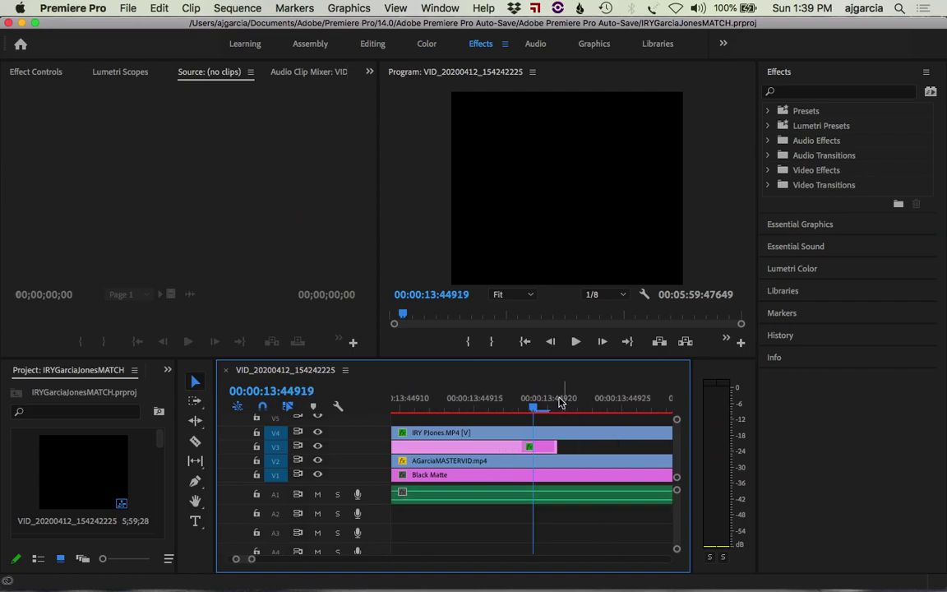
click(562, 401)
click(555, 400)
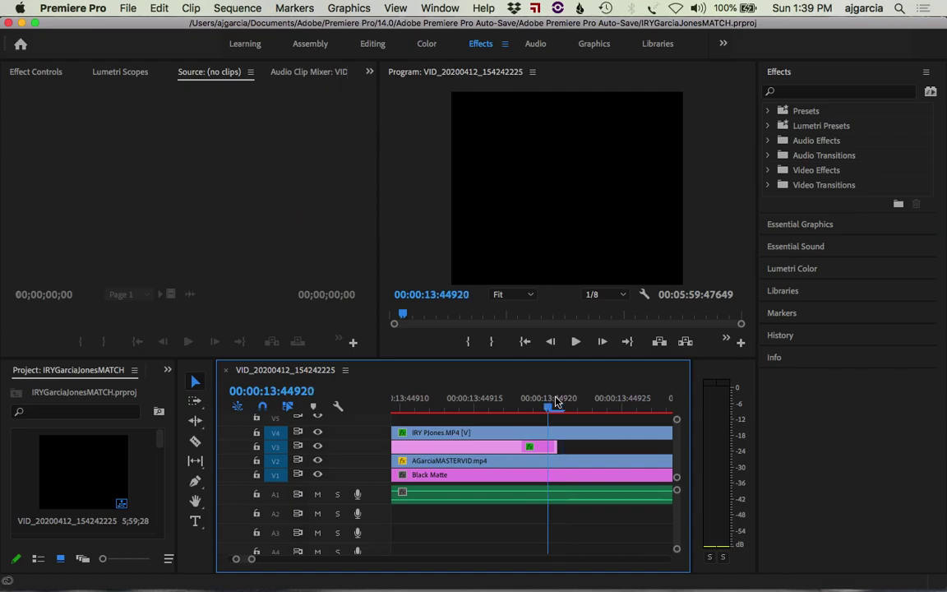
click(559, 401)
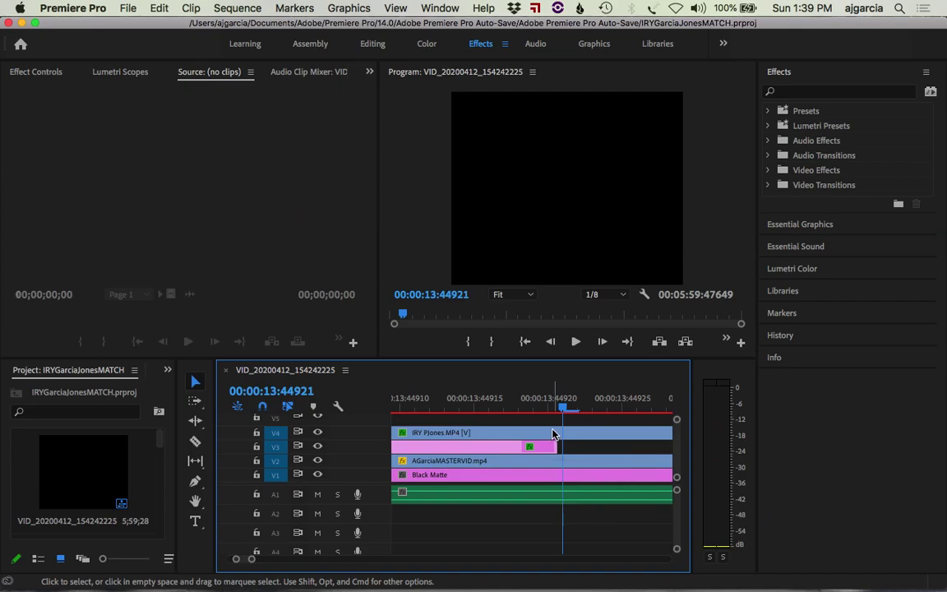
click(589, 441)
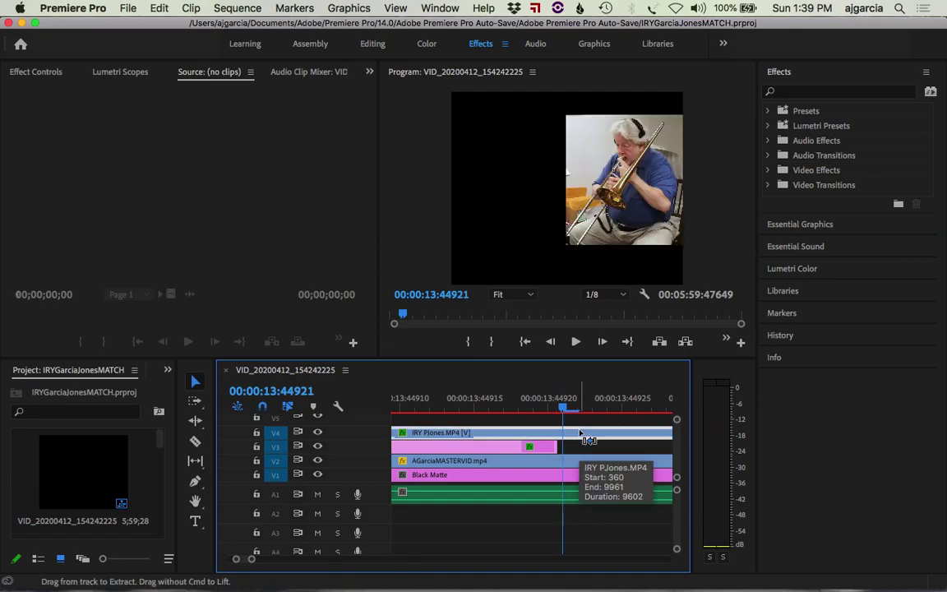
key(super+k)
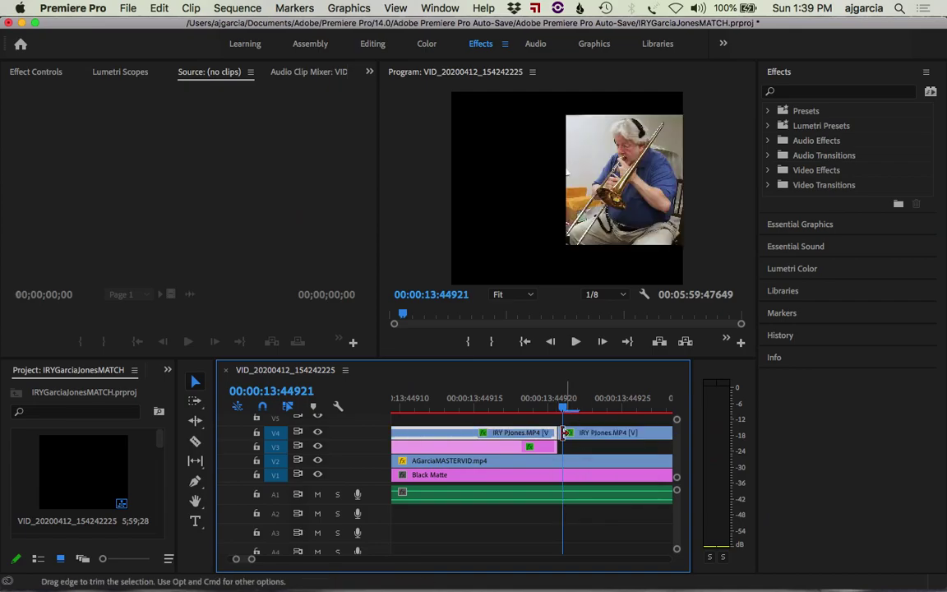
key(Delete)
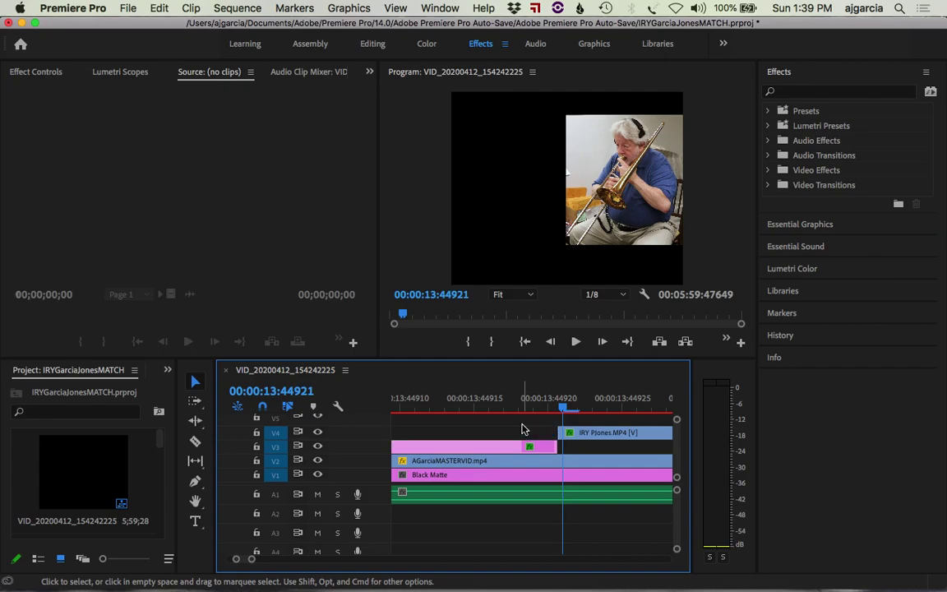
Place a Cross Dissolve at the start of the V4 IRY PJones.MP4 clip and preview it.
click(781, 186)
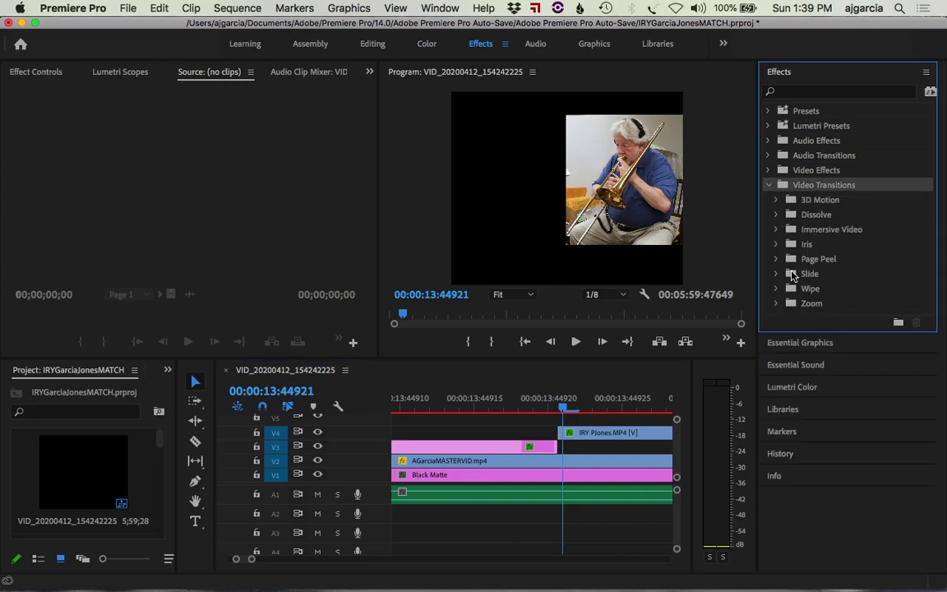
click(778, 215)
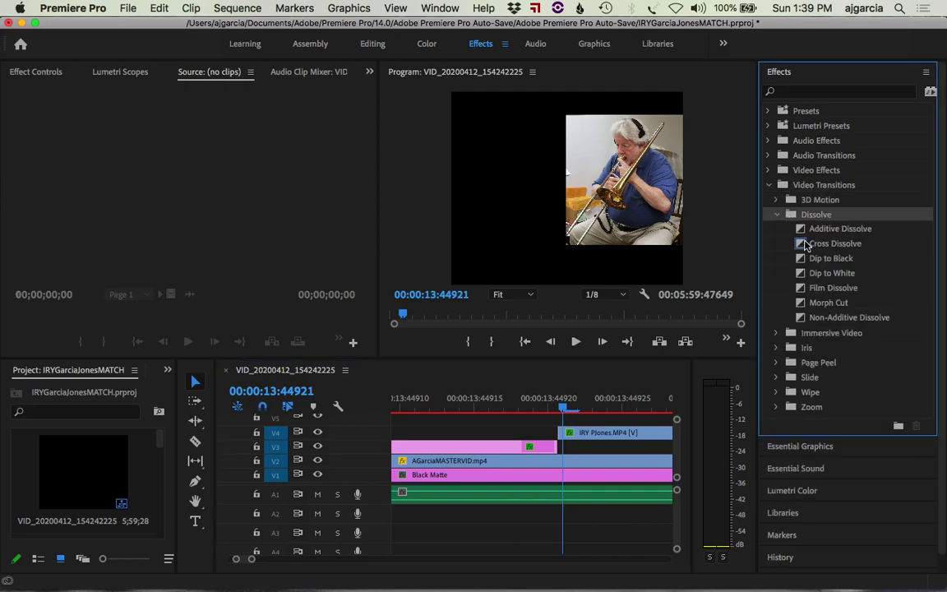
click(802, 245)
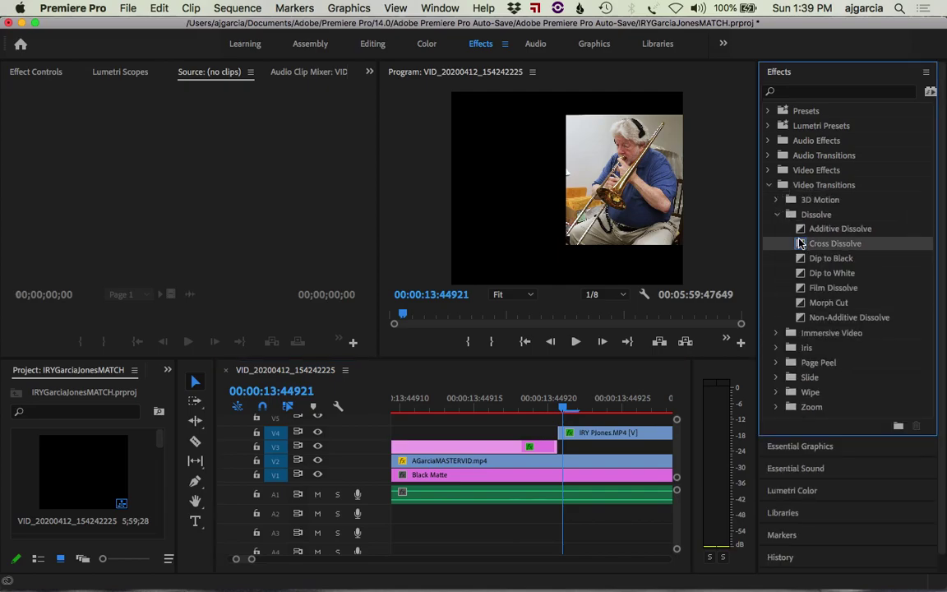
drag(802, 244, 568, 434)
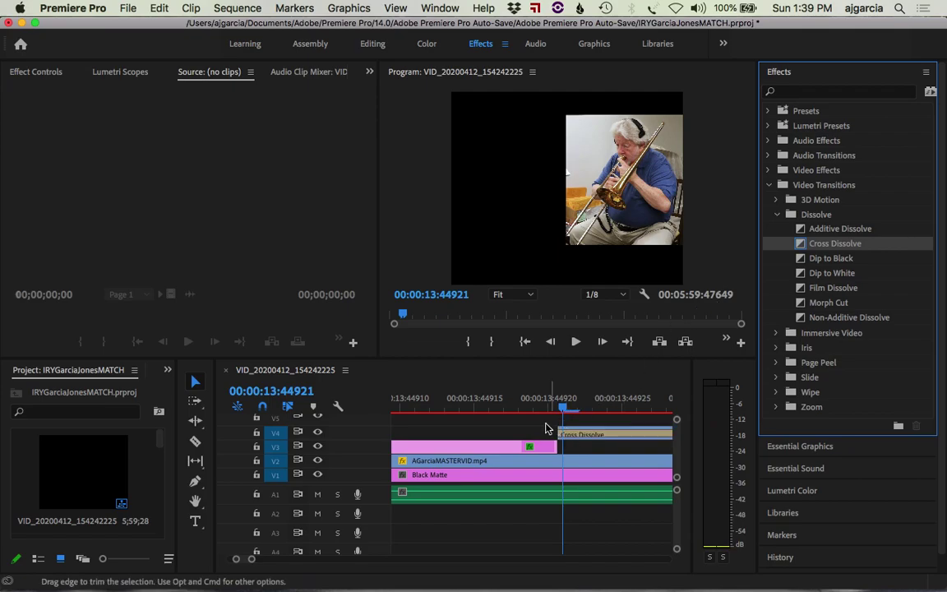
scroll(533, 429, down, 3)
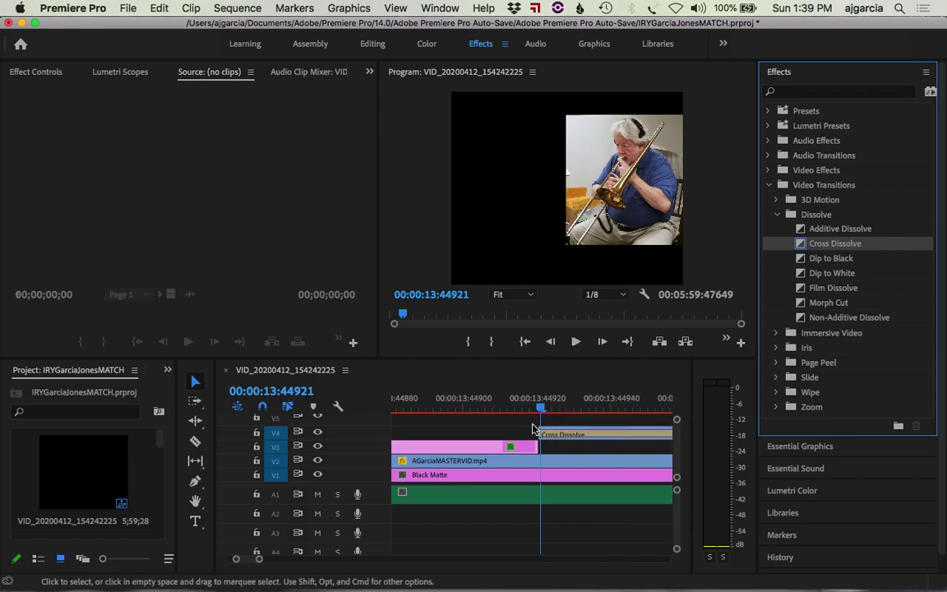
scroll(533, 428, down, 5)
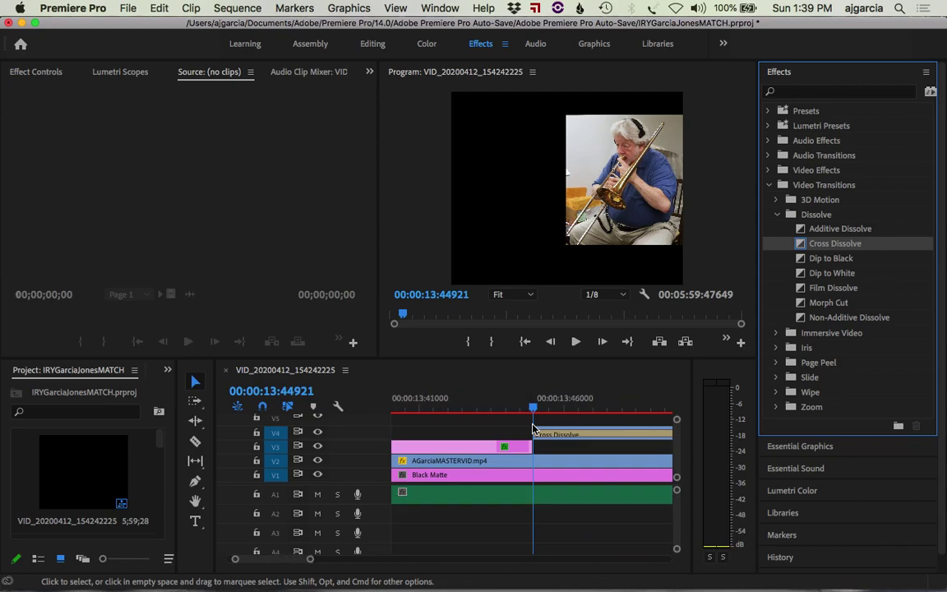
click(526, 403)
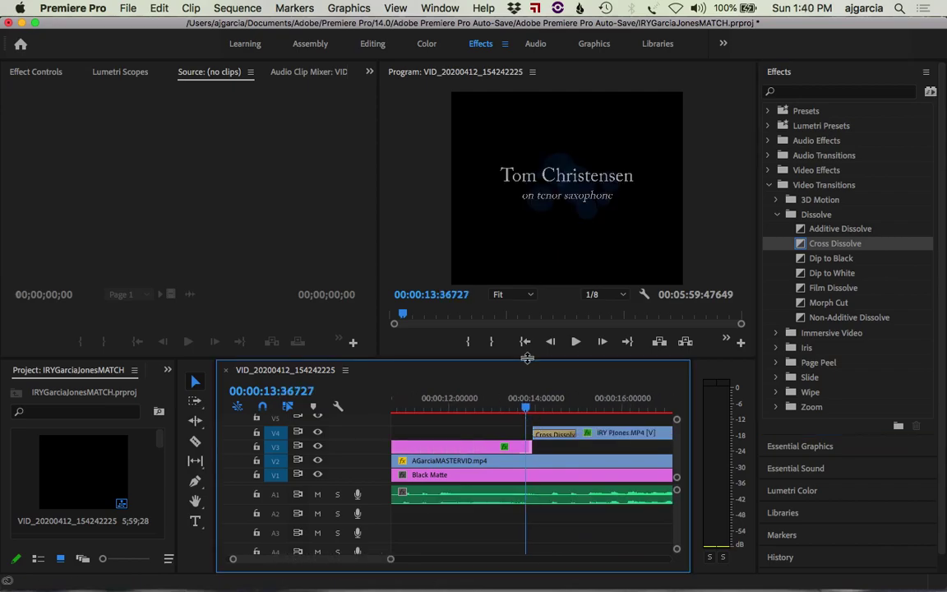
drag(527, 359, 532, 400)
key(space)
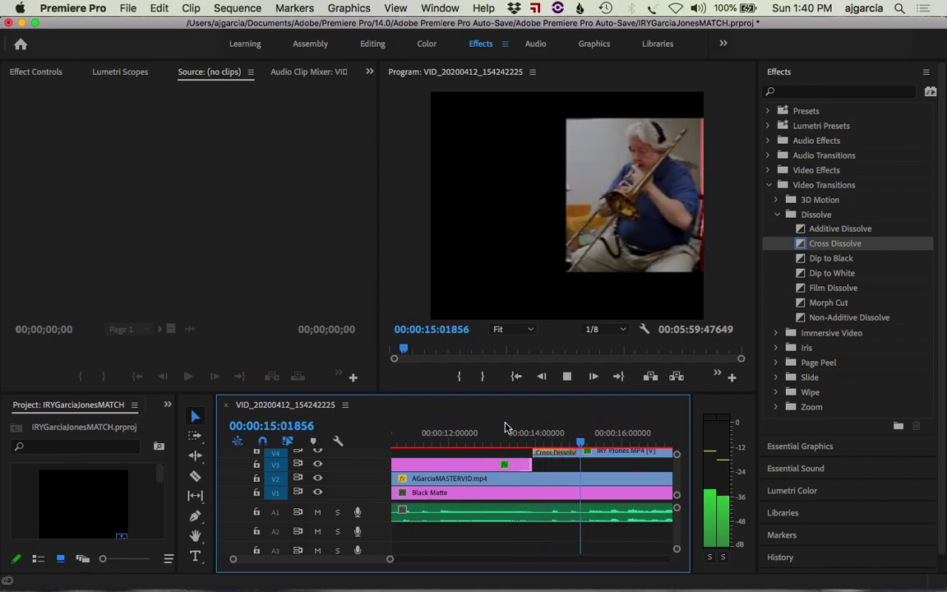
key(space)
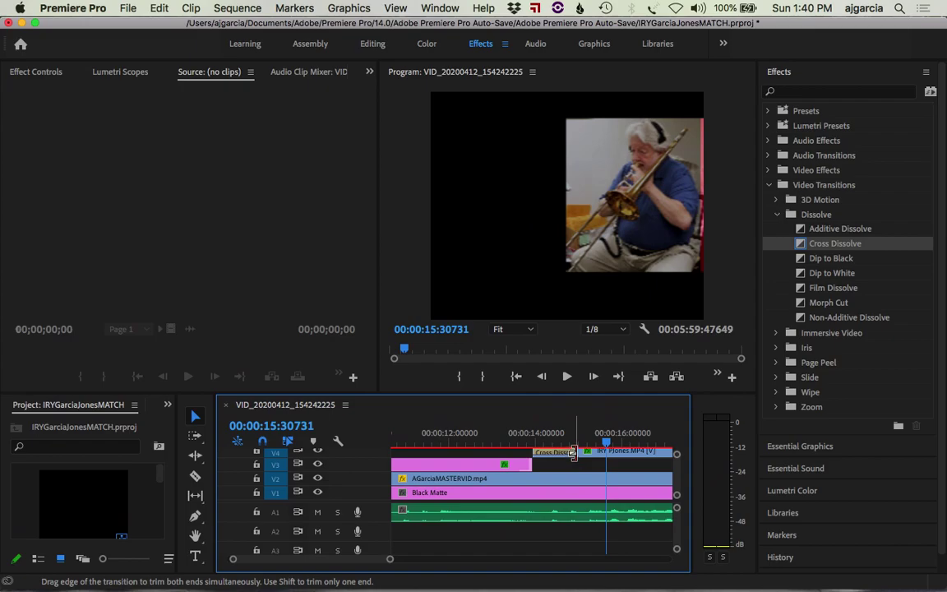
Lengthen the Cross Dissolve and play the longer fade-in back.
drag(573, 453, 600, 452)
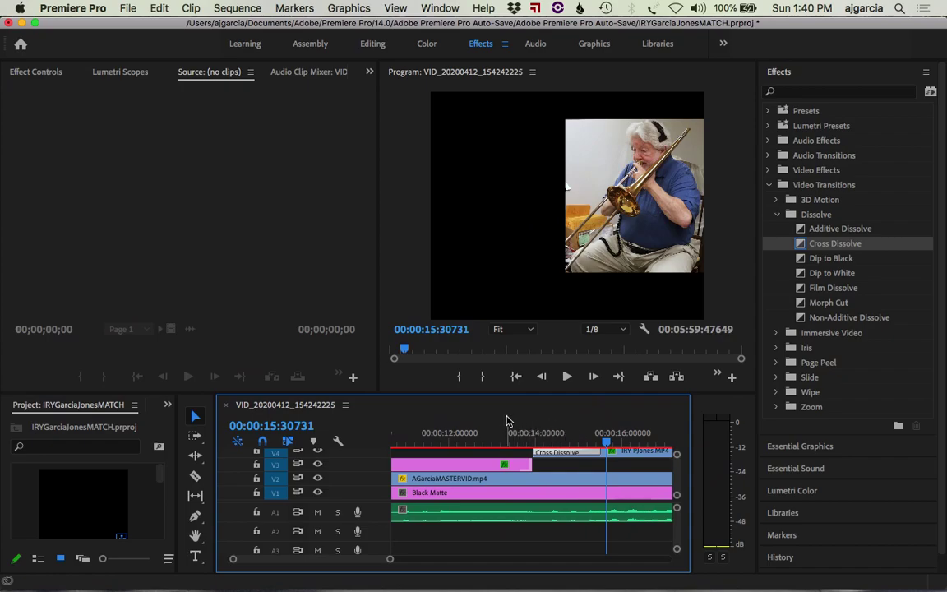
click(507, 431)
key(space)
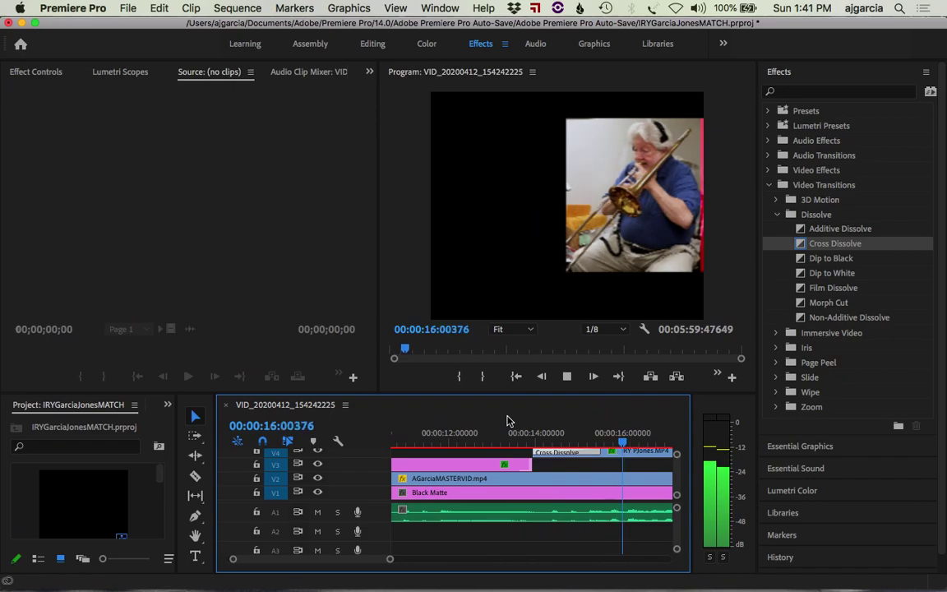
key(space)
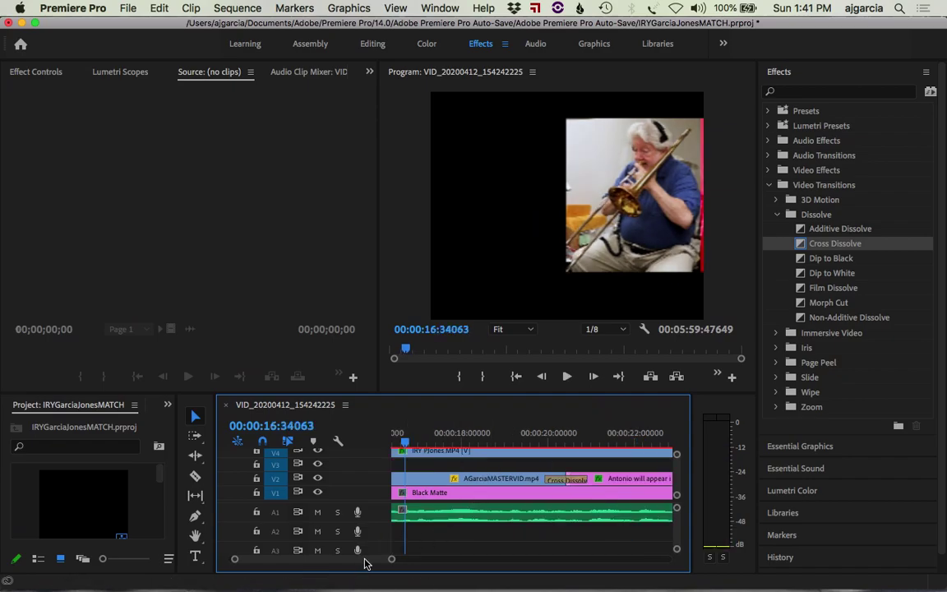
drag(366, 563, 360, 564)
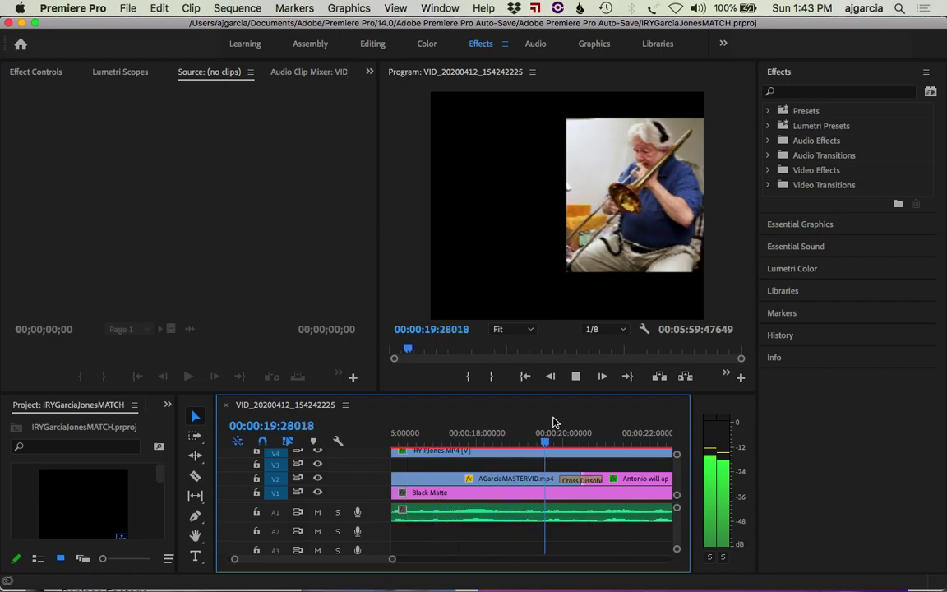
Play past the cross-dissolve, then zoom the timeline out to show the first minute.
key(space)
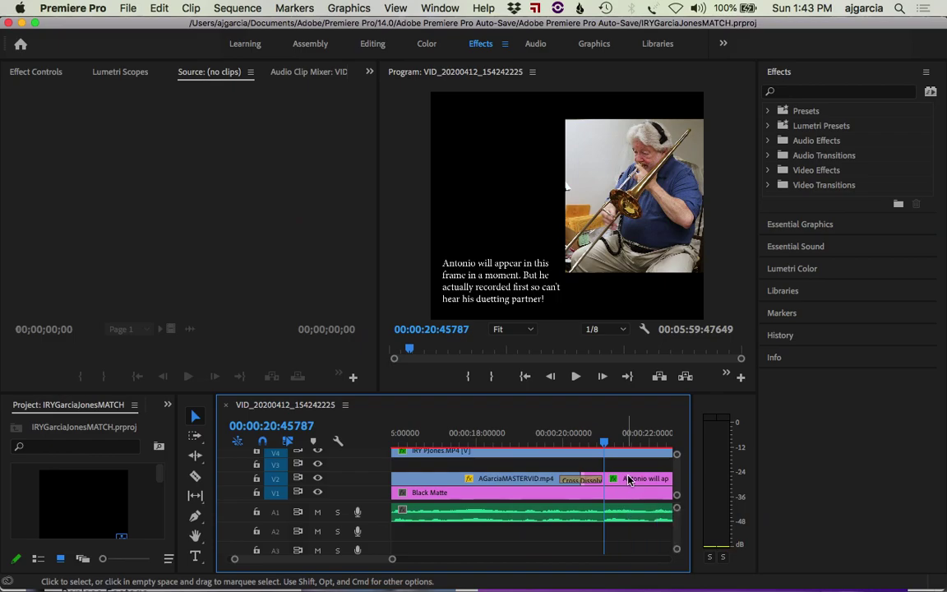
key(space)
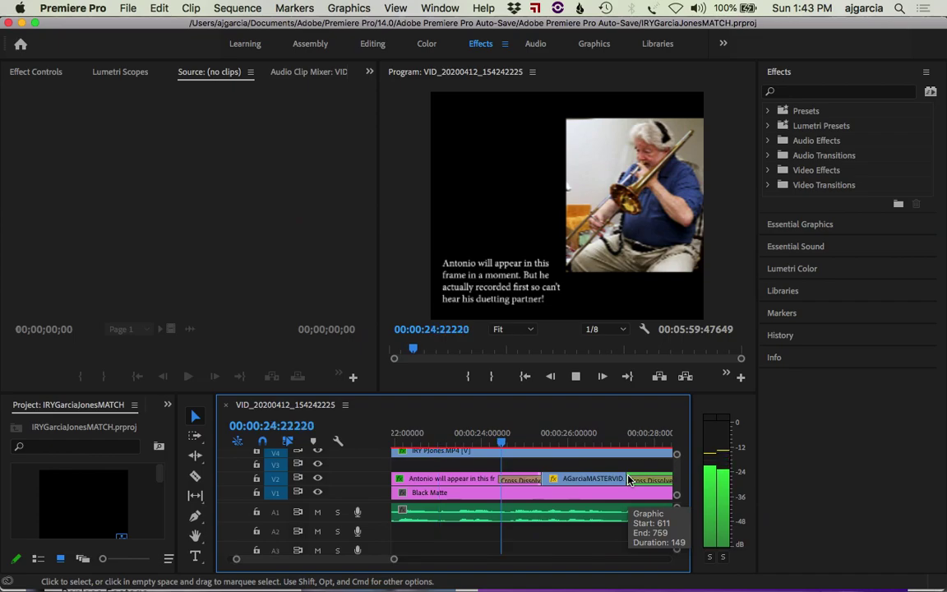
key(minus)
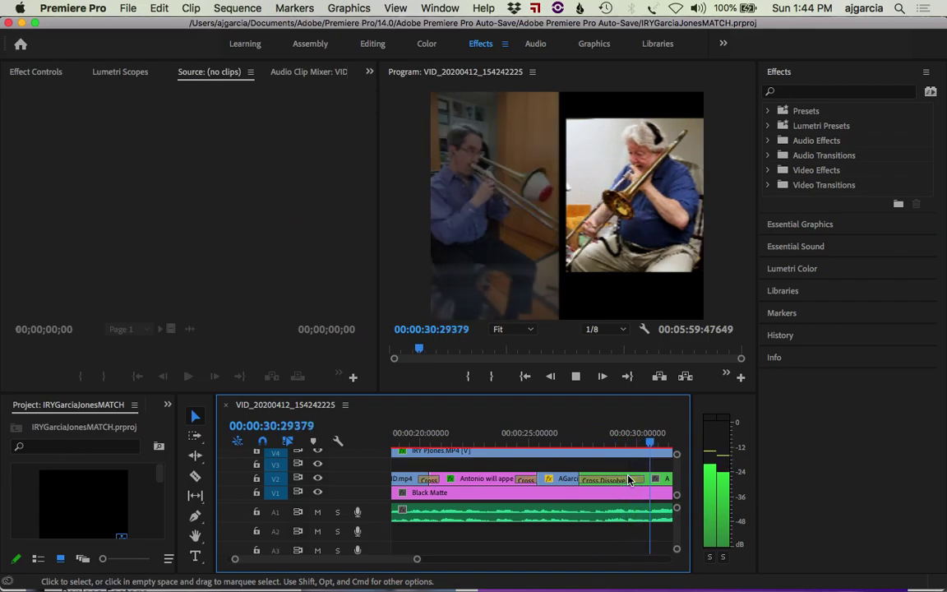
key(space)
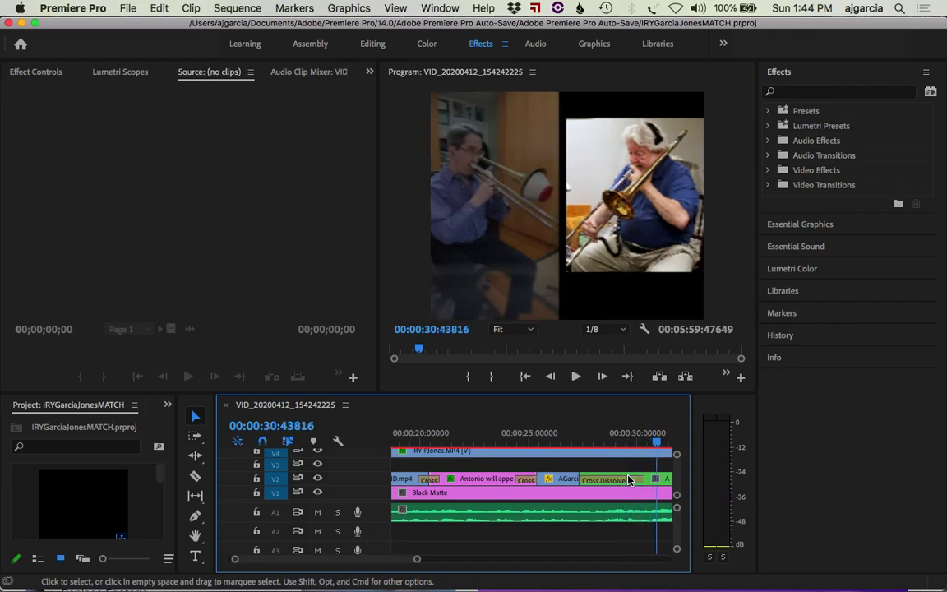
key(minus)
key(minus)
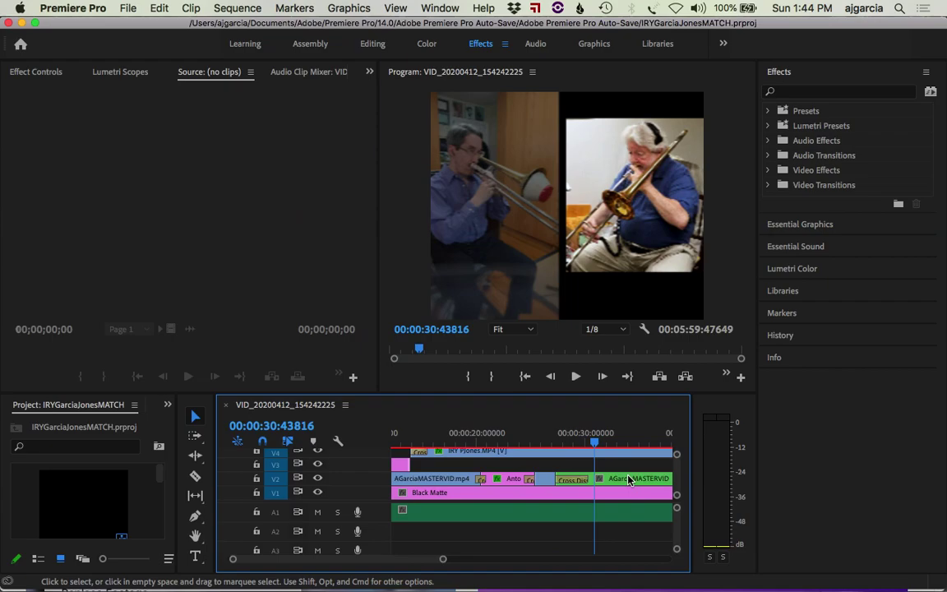
key(minus)
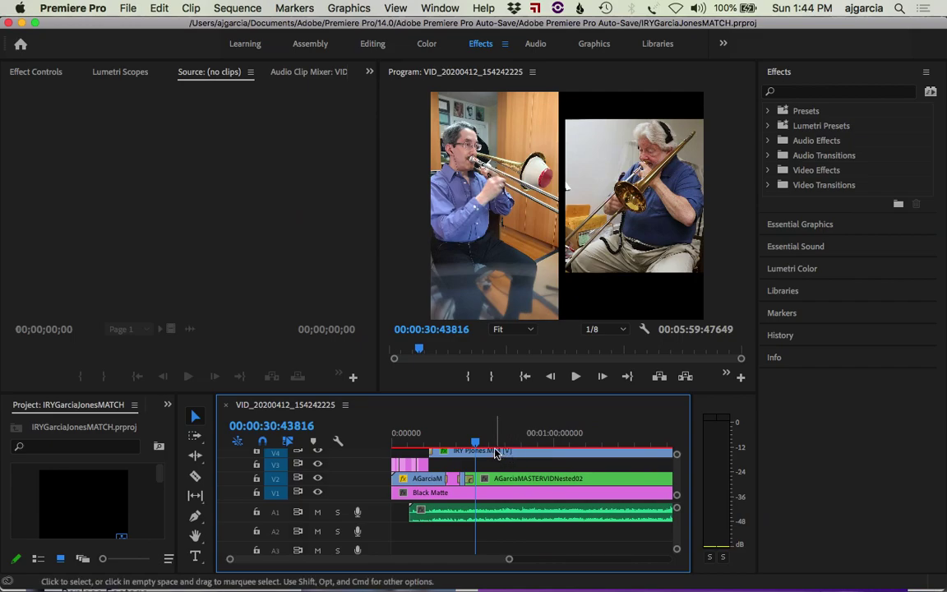
Play the split-screen duet from about 36 seconds, pausing briefly at 51 seconds.
click(490, 436)
key(space)
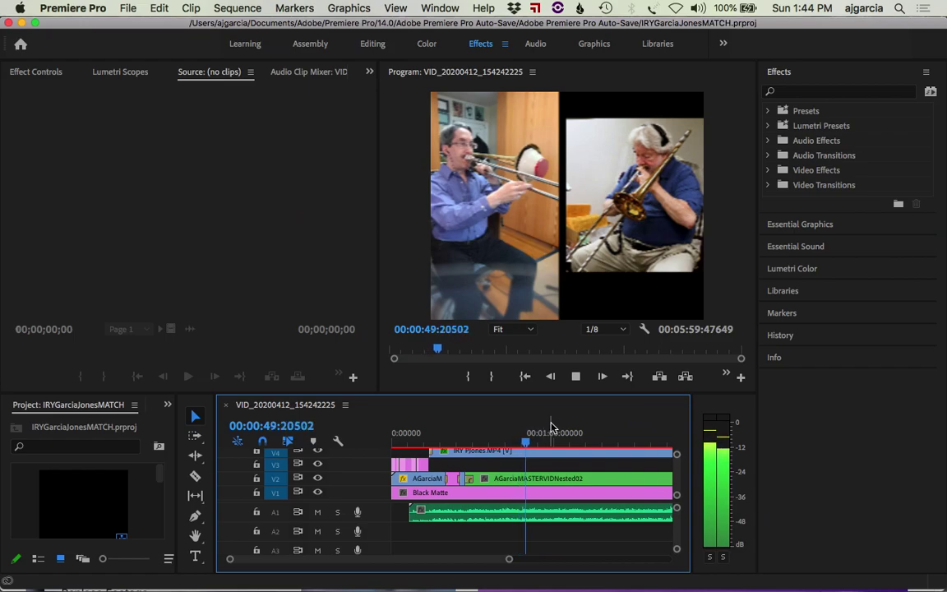
key(space)
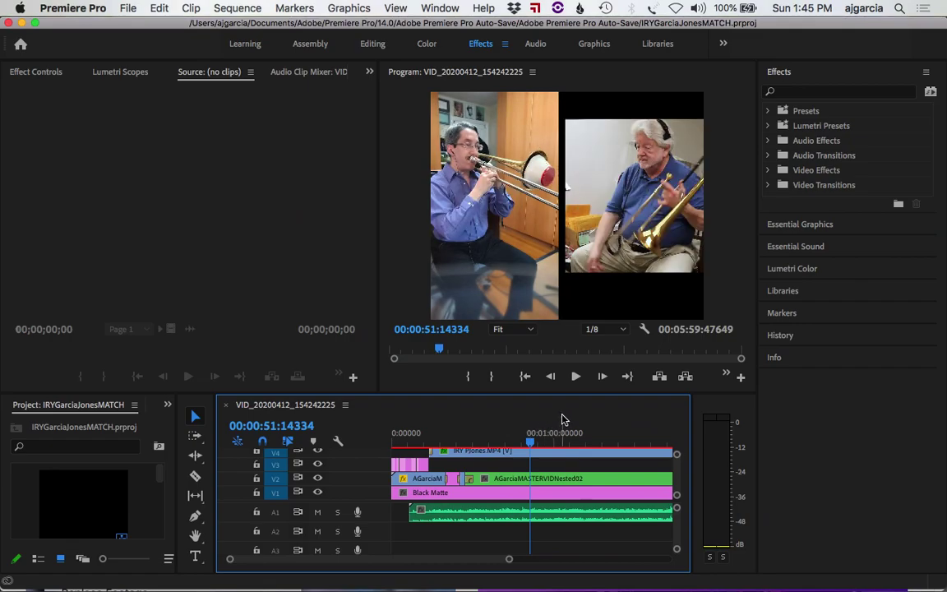
key(space)
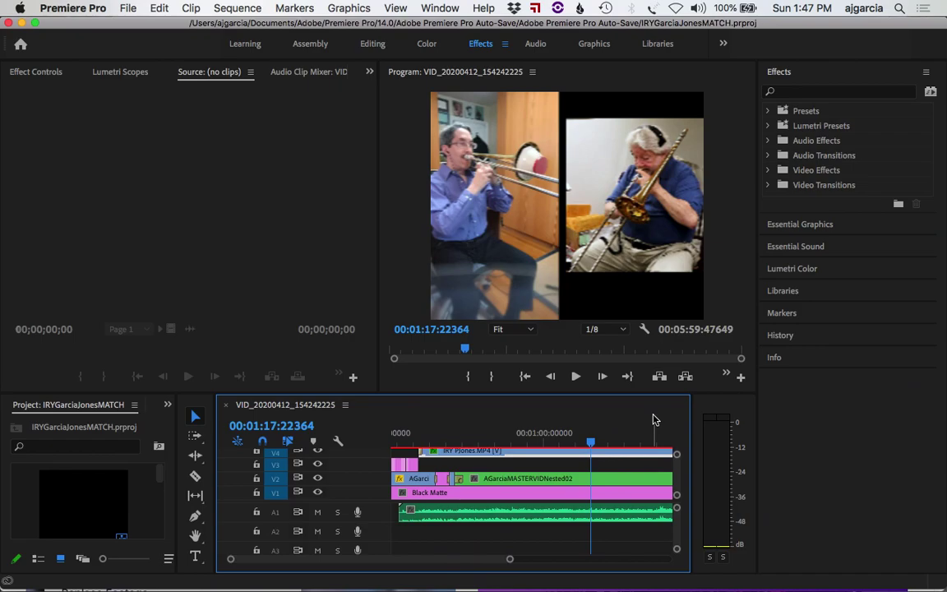
Play the duet on to about 1:33 and a few seconds beyond.
key(space)
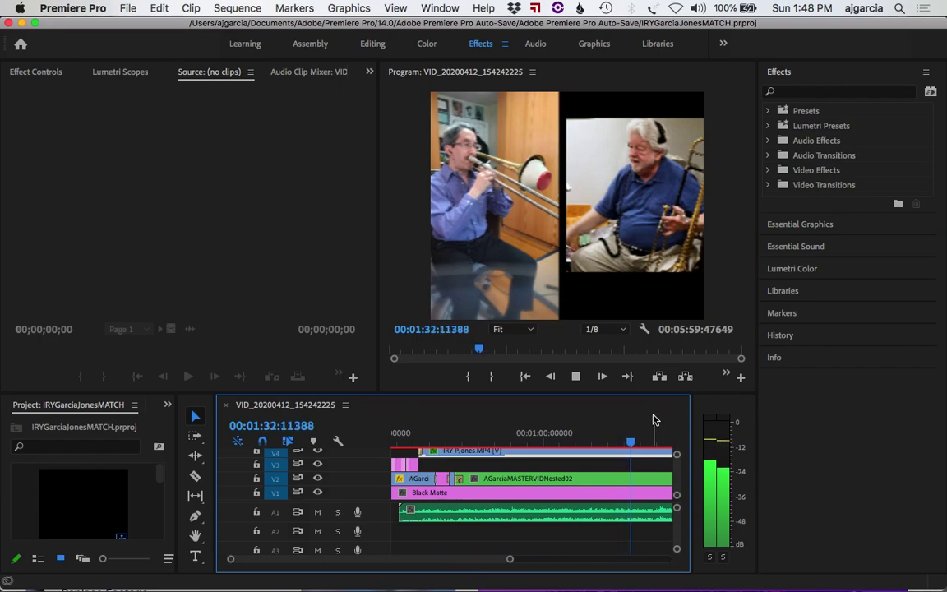
key(space)
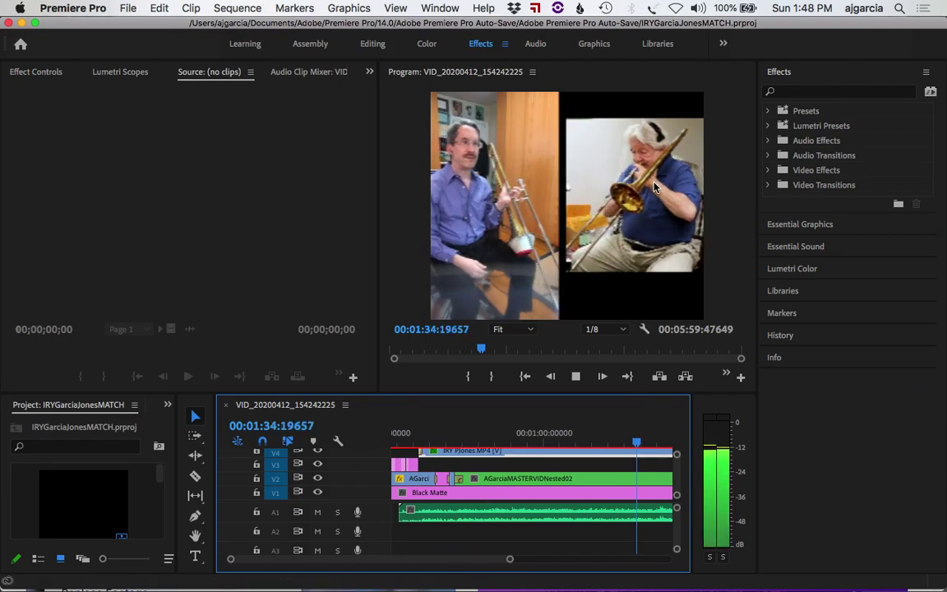
key(space)
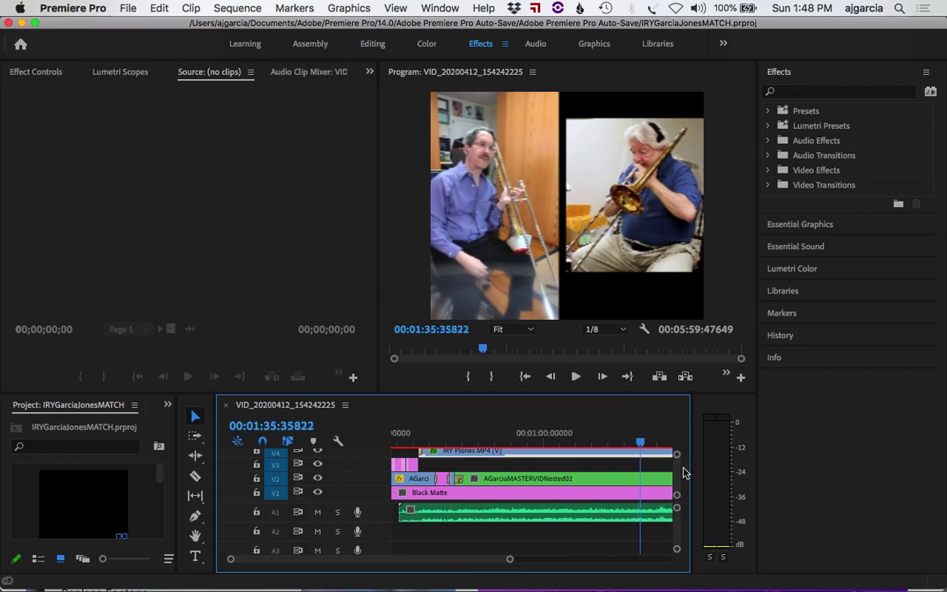
Jump ahead to 3:05, play from there and zoom the timeline in.
scroll(647, 564, down, 5)
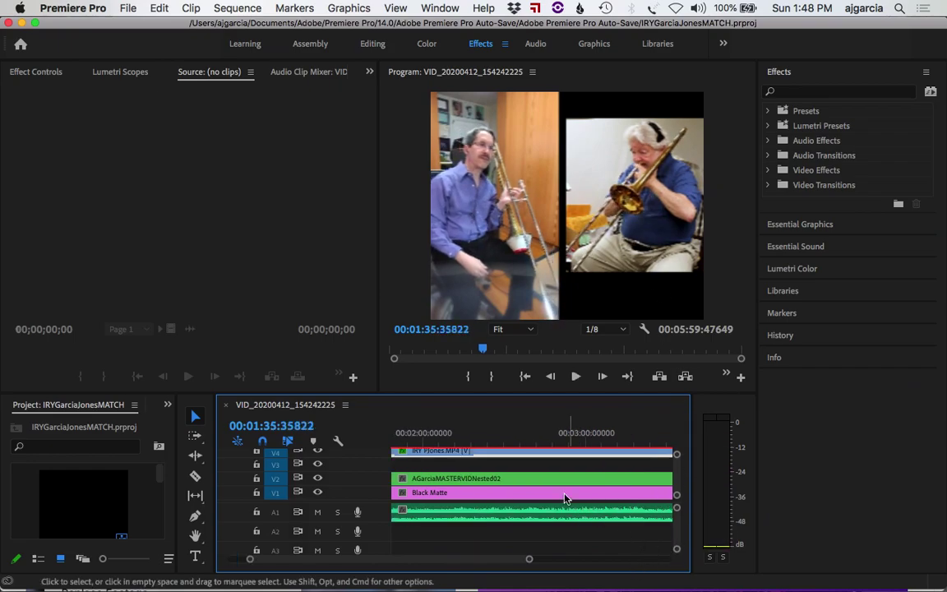
click(537, 433)
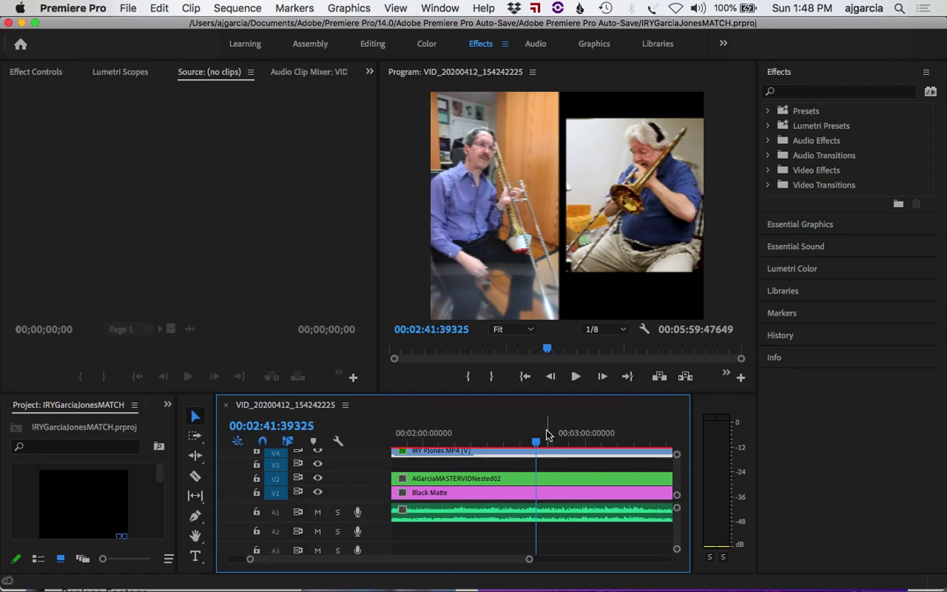
click(591, 433)
click(602, 434)
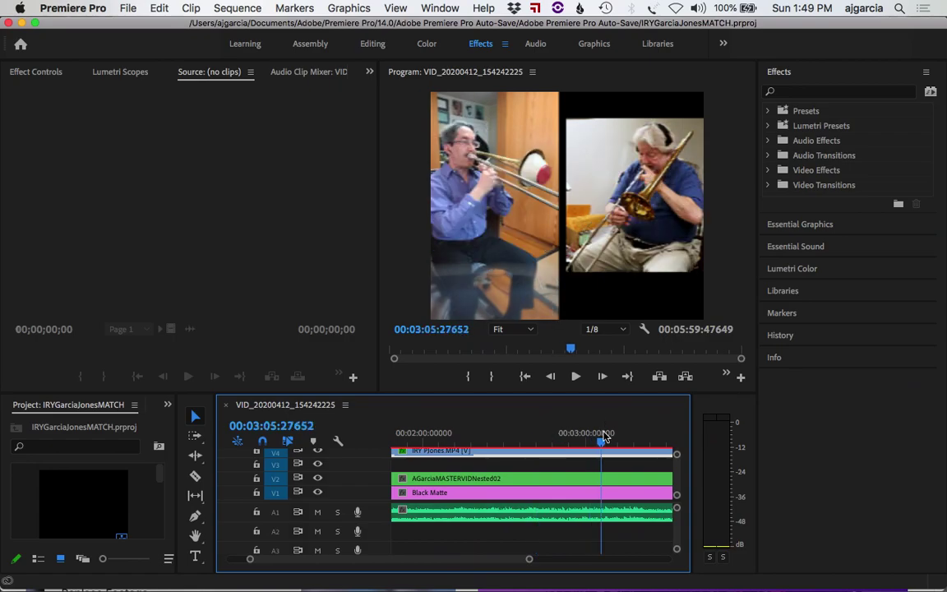
key(space)
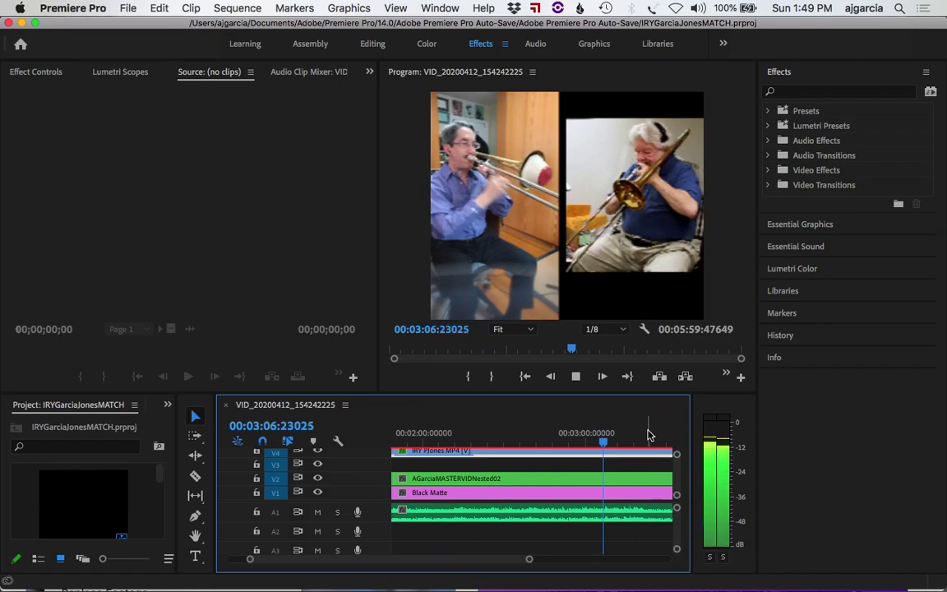
key(=)
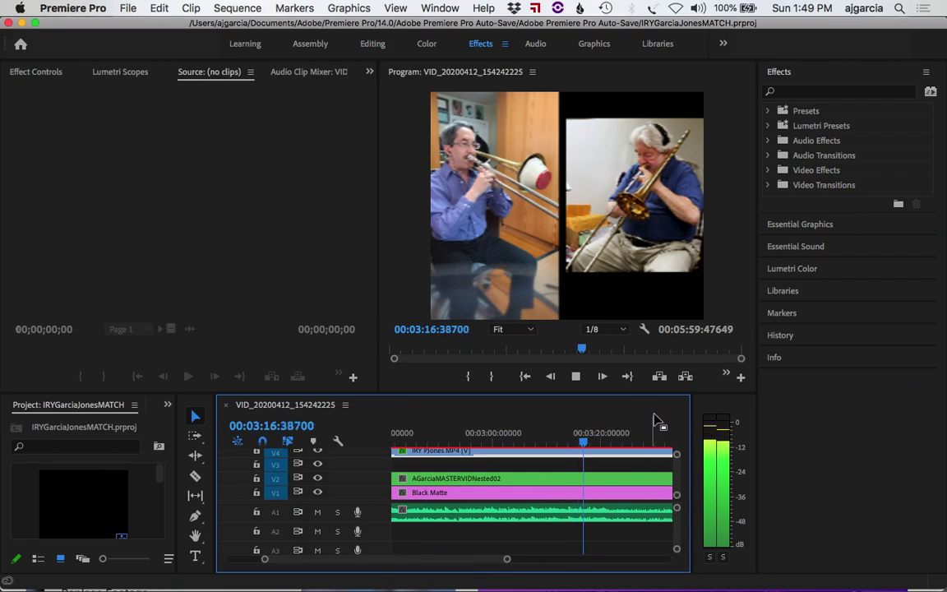
Play on from 3:18 until the left player's video fades out.
key(space)
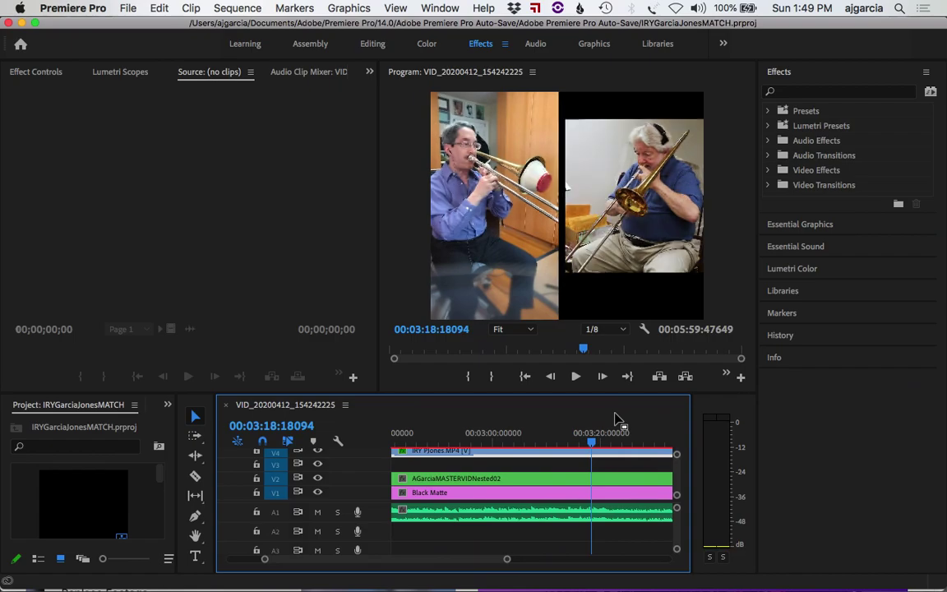
key(space)
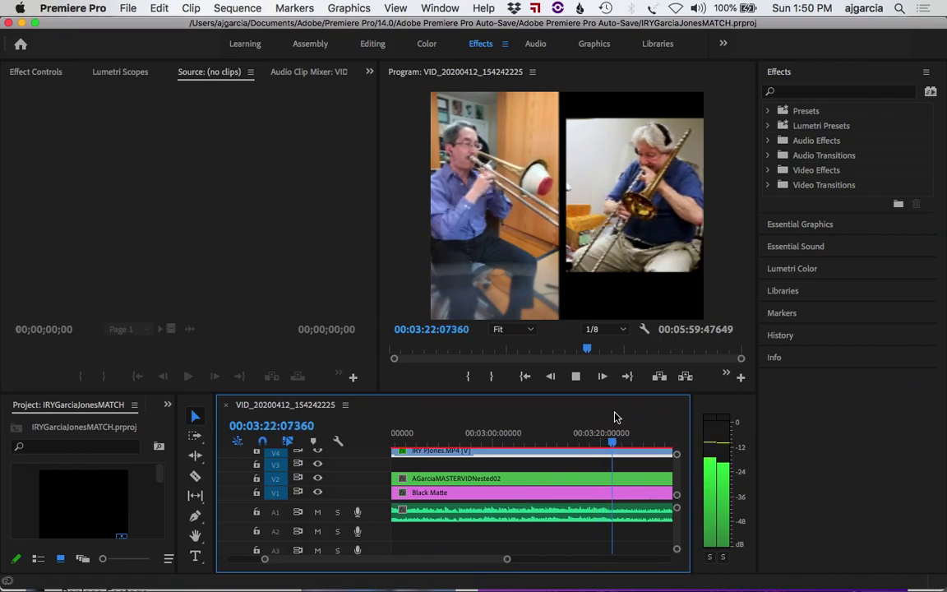
key(space)
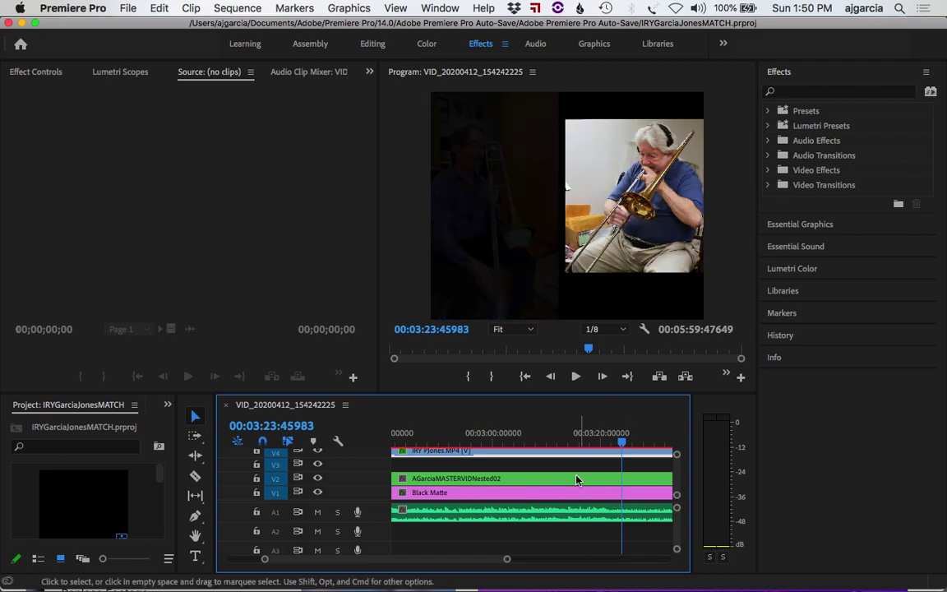
Skip ahead past 3:52 and 3:54, then play from 4:11 to about 4:22.
drag(492, 565, 500, 566)
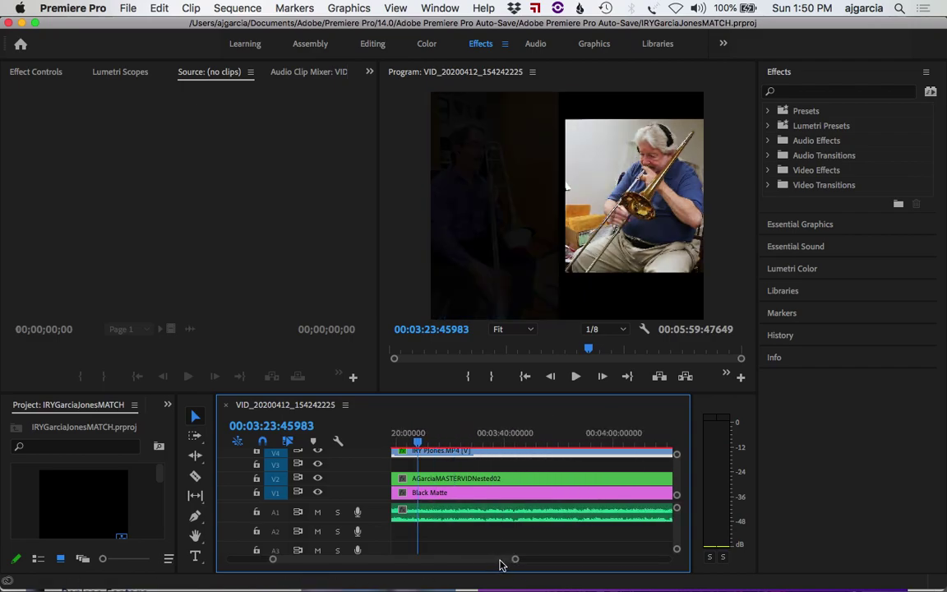
click(572, 428)
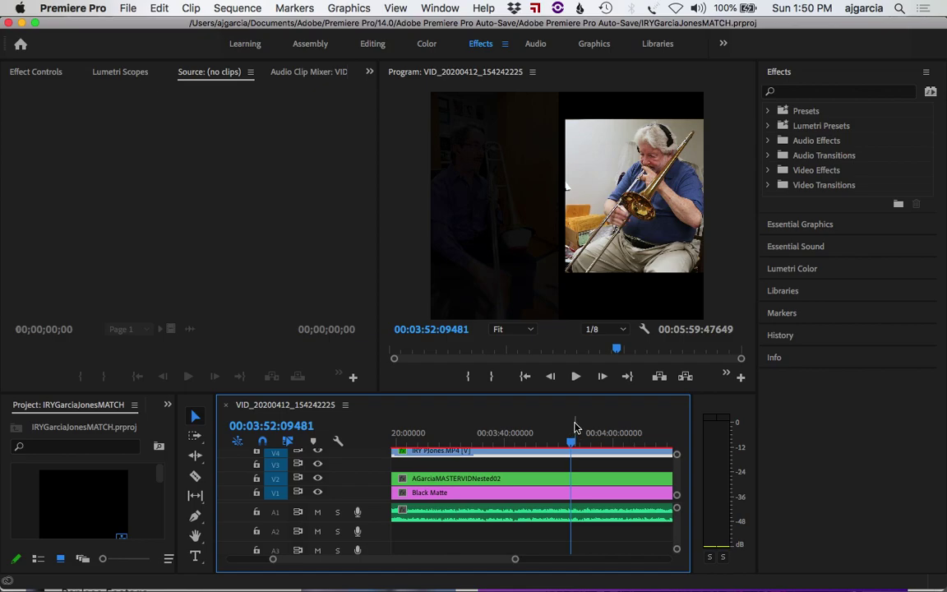
click(583, 429)
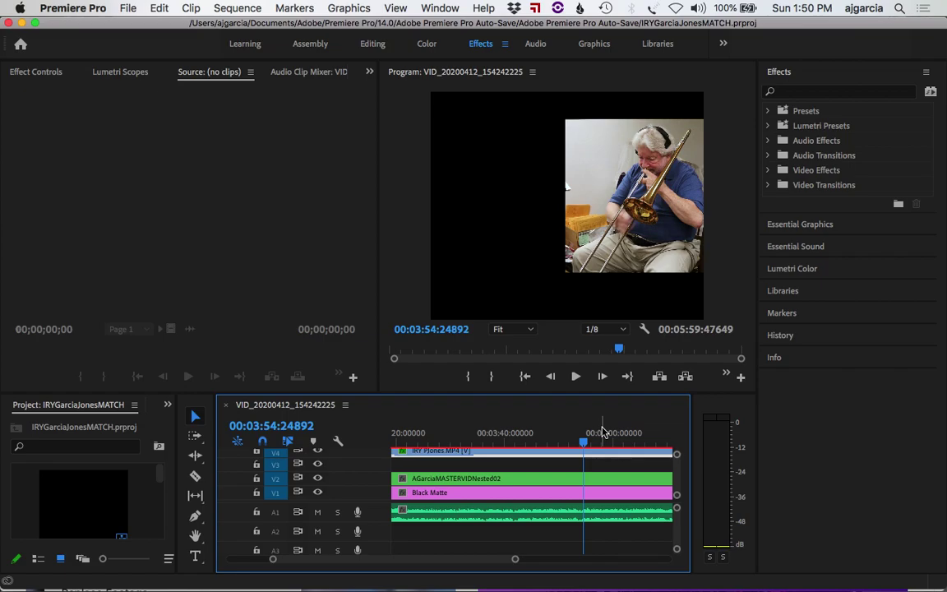
click(647, 431)
key(space)
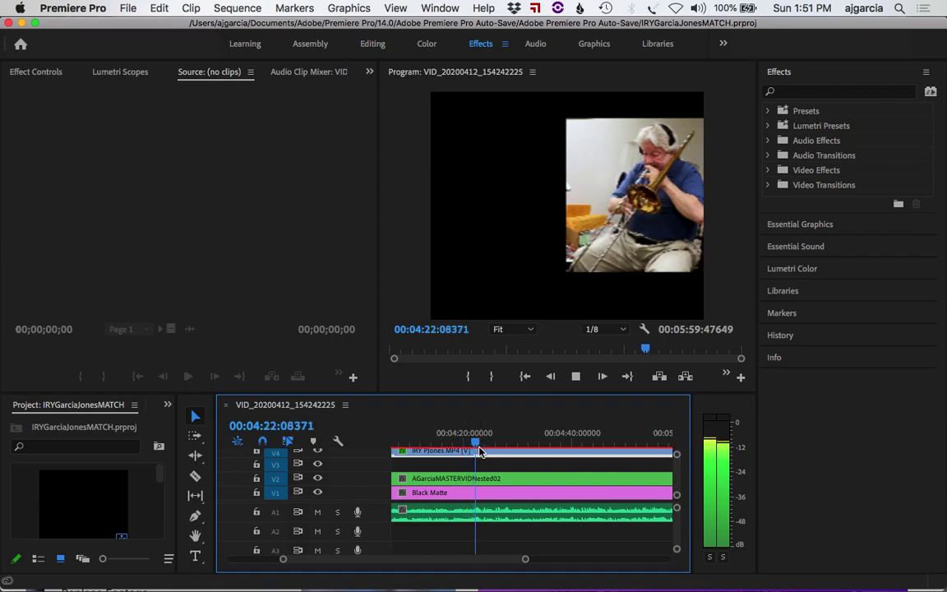
key(space)
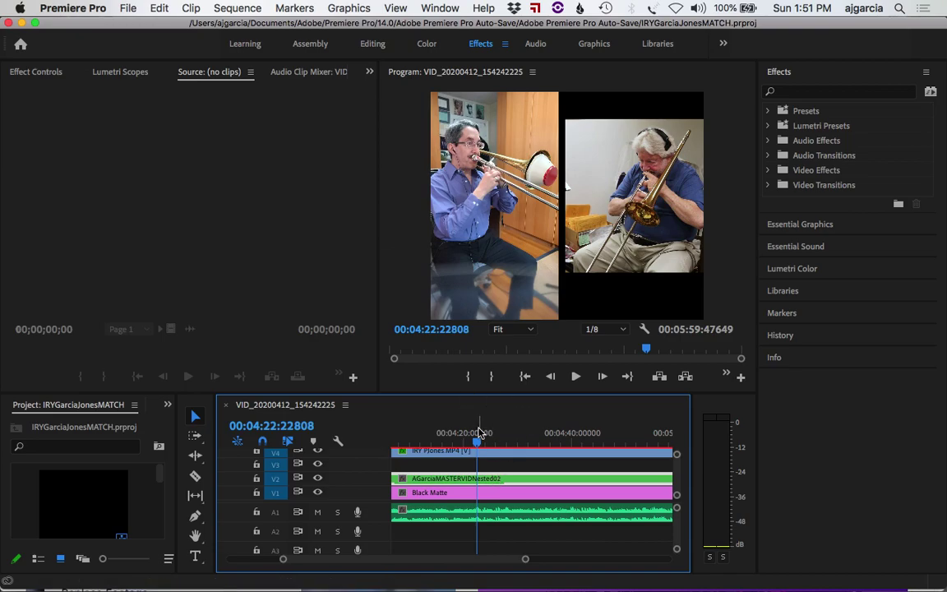
click(542, 434)
key(=)
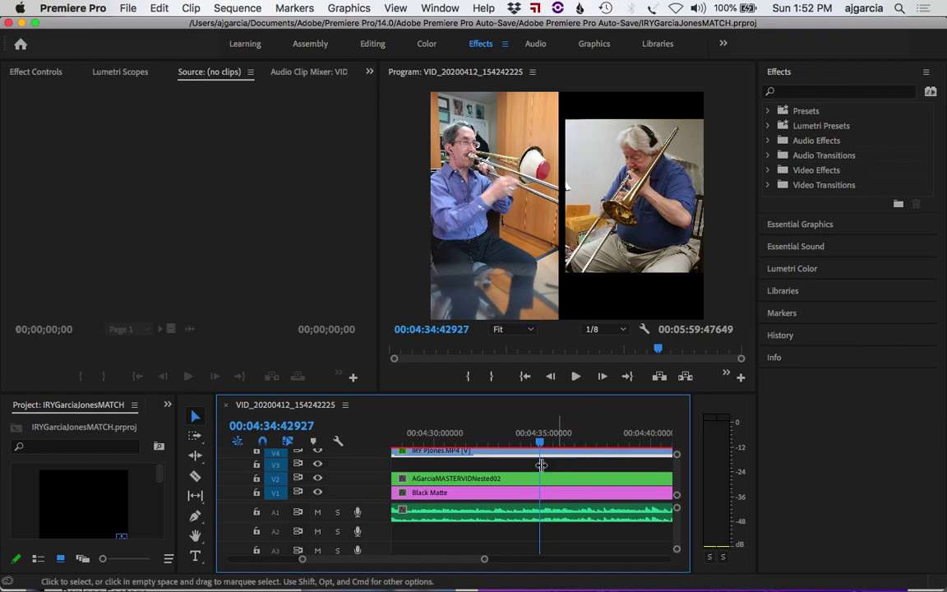
key(space)
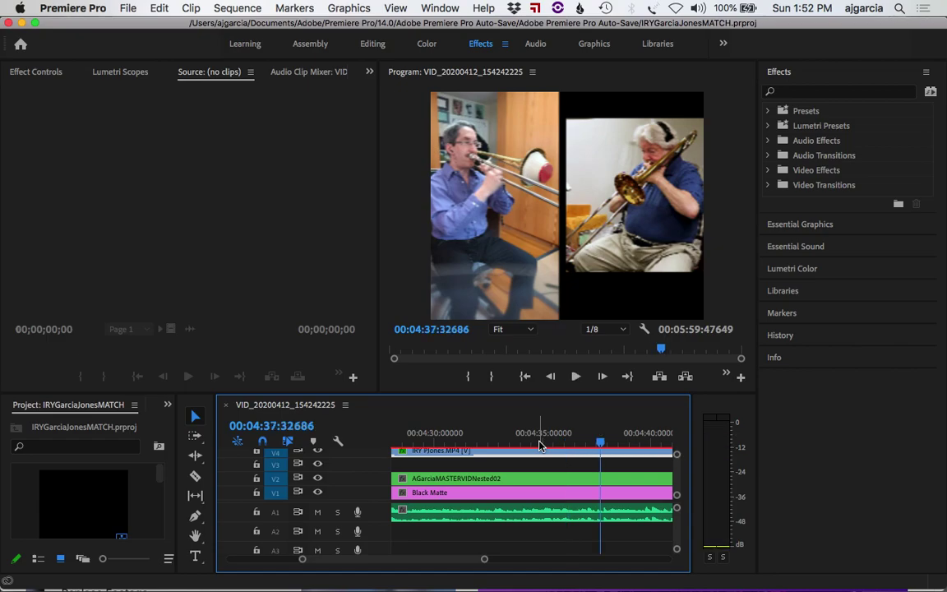
click(540, 445)
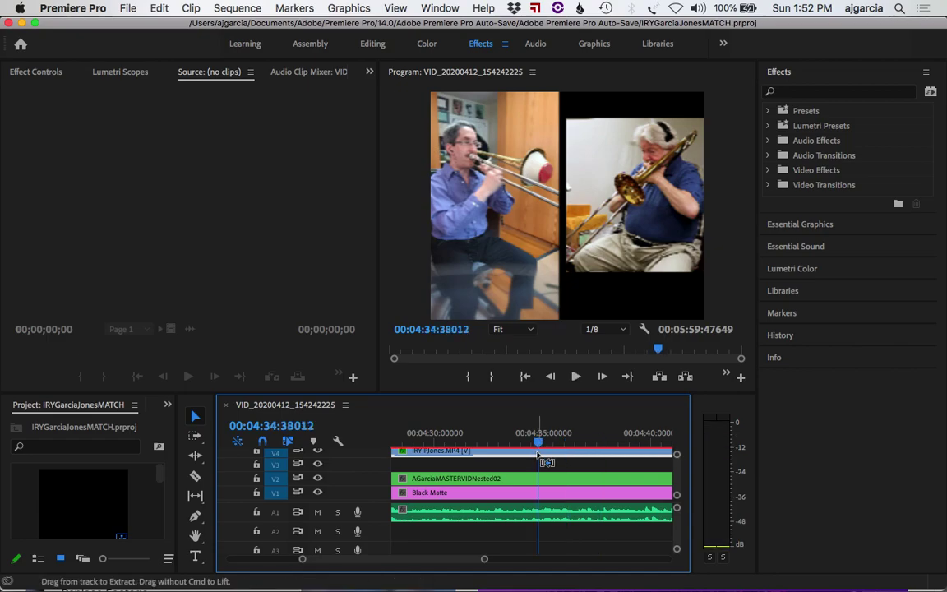
key(super+k)
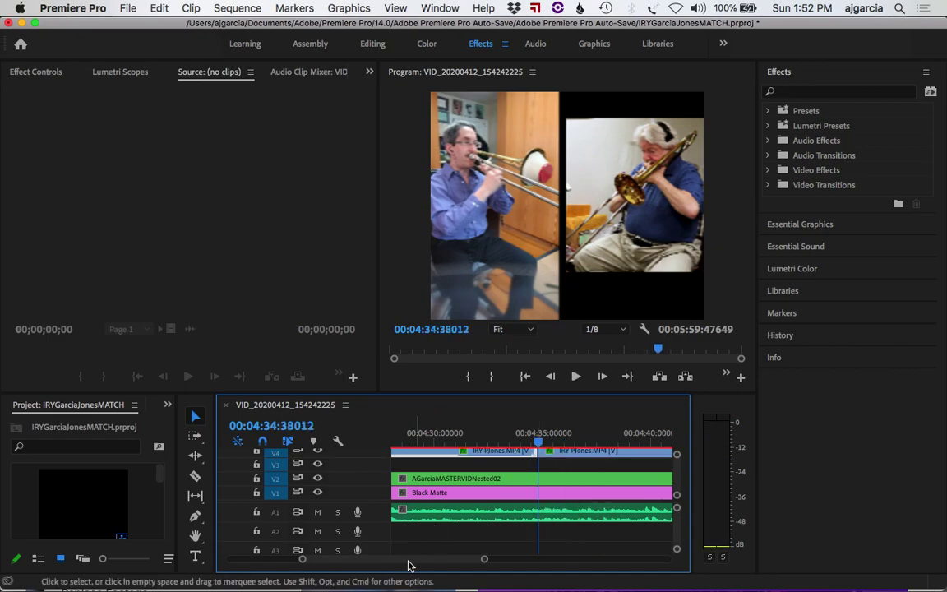
Replay from about 3:57 to 4:24 and zoom in around the ending.
drag(401, 562, 392, 562)
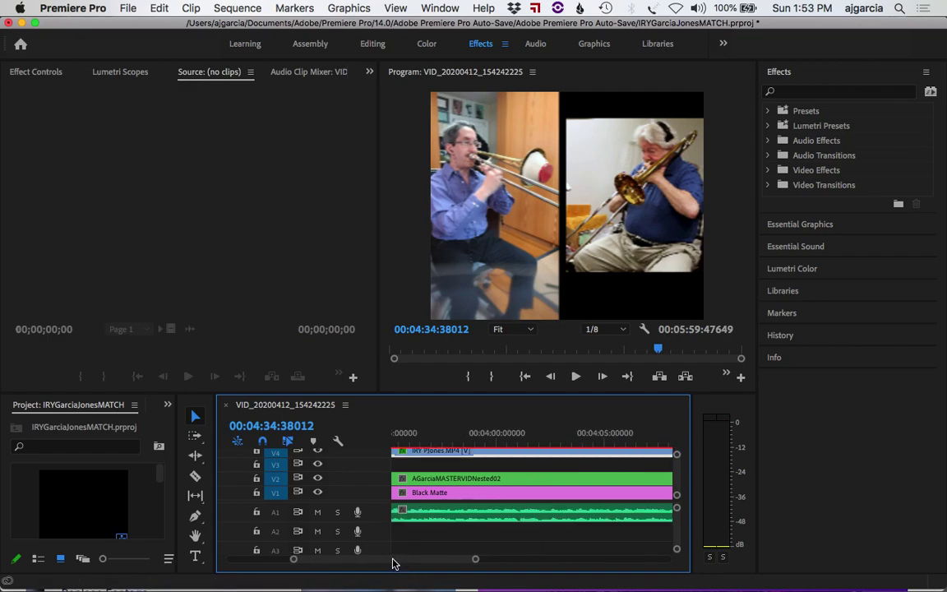
click(434, 433)
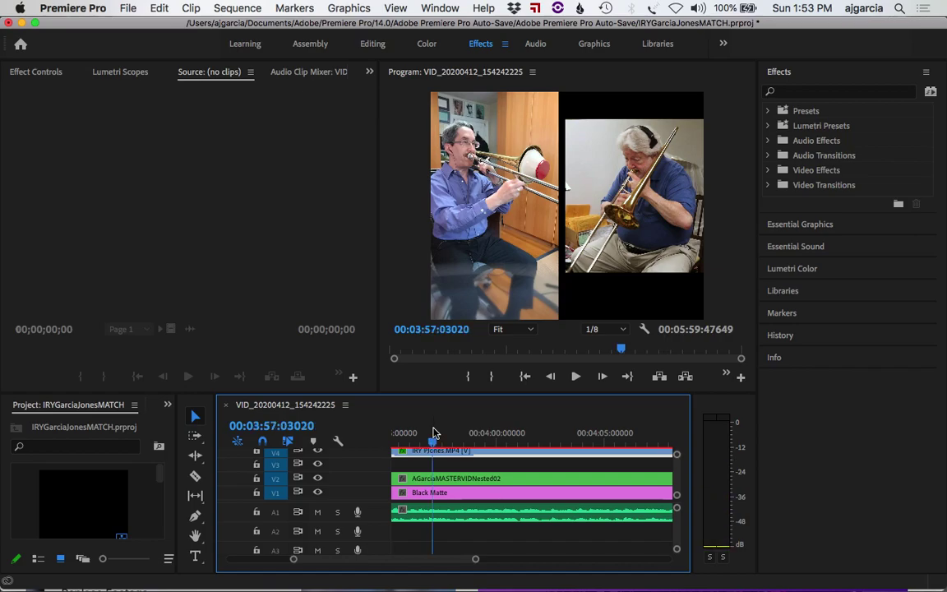
key(space)
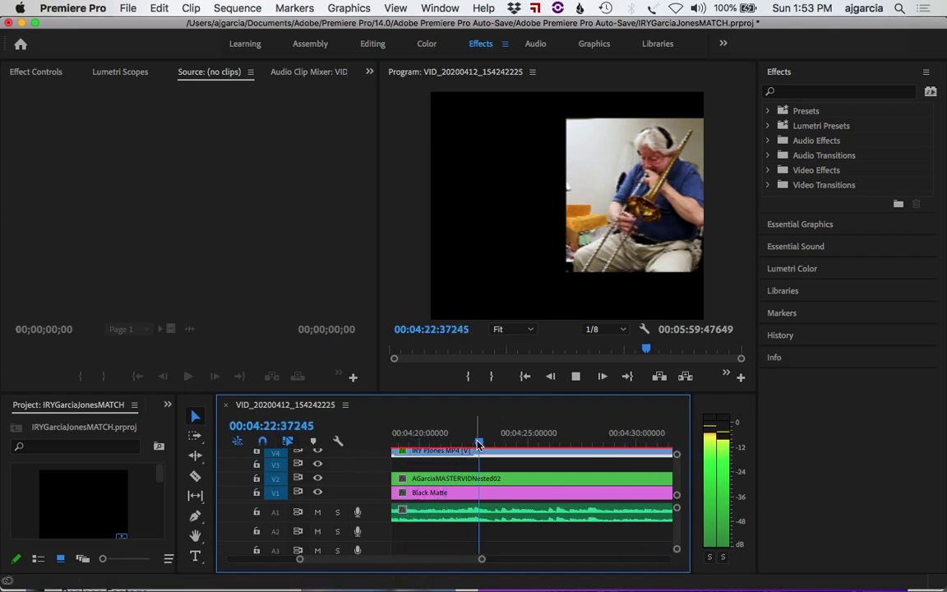
key(space)
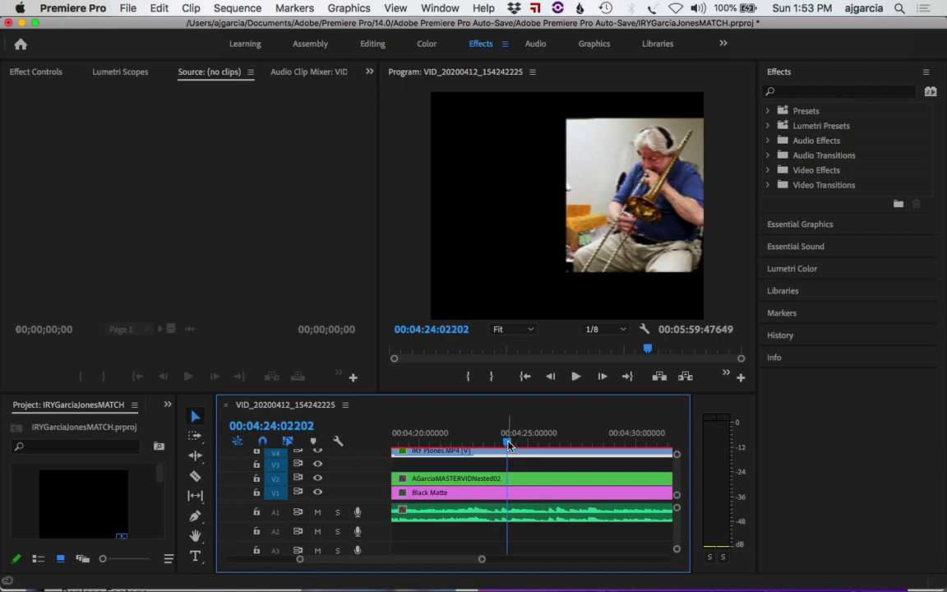
key(equal)
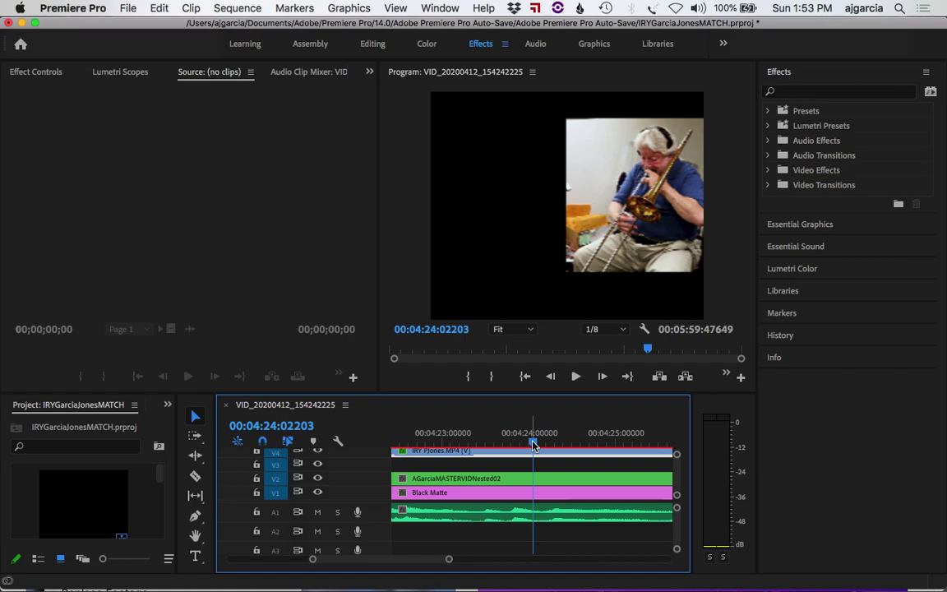
Split the V4 clip at 04:23:30542 and delete the portion after it.
drag(533, 444, 498, 443)
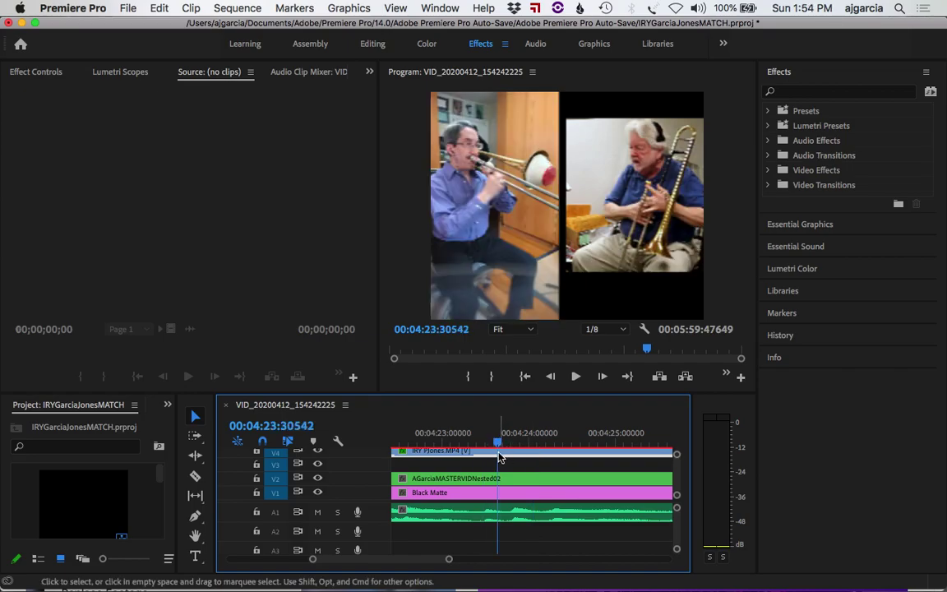
key(super+k)
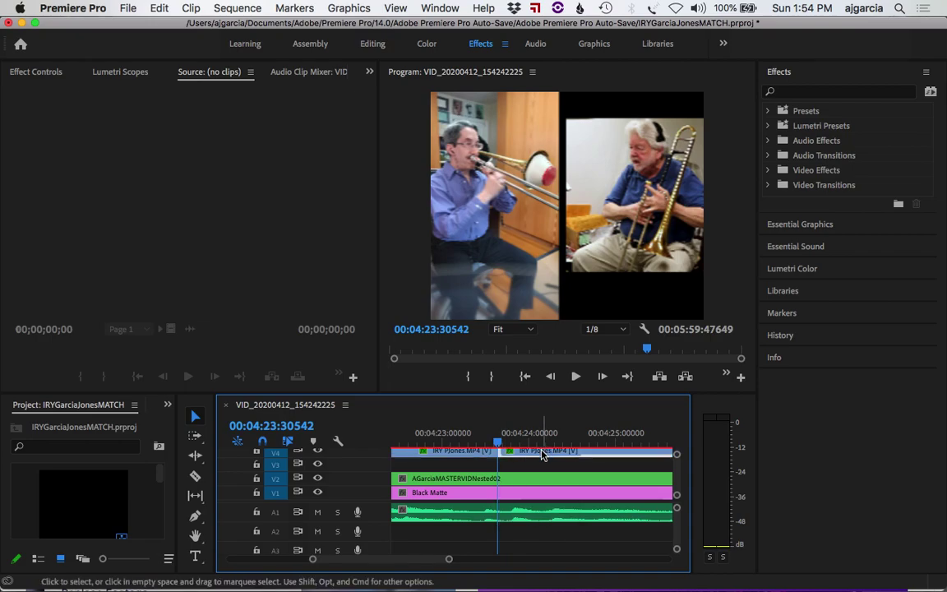
key(Delete)
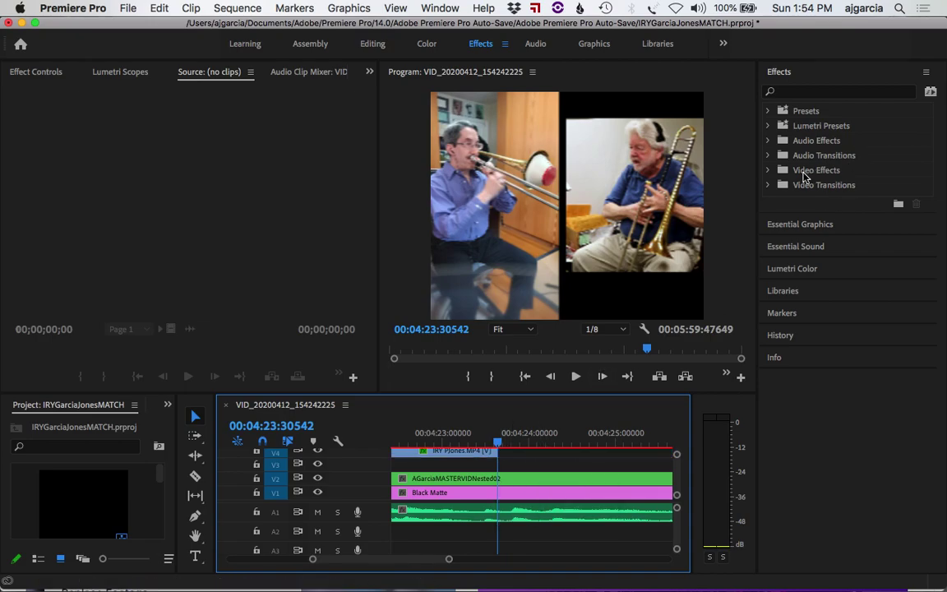
Place a Cross Dissolve from Video Transitions > Dissolve on the end of the V4 IRY Pjones.MP4 clip.
double_click(804, 184)
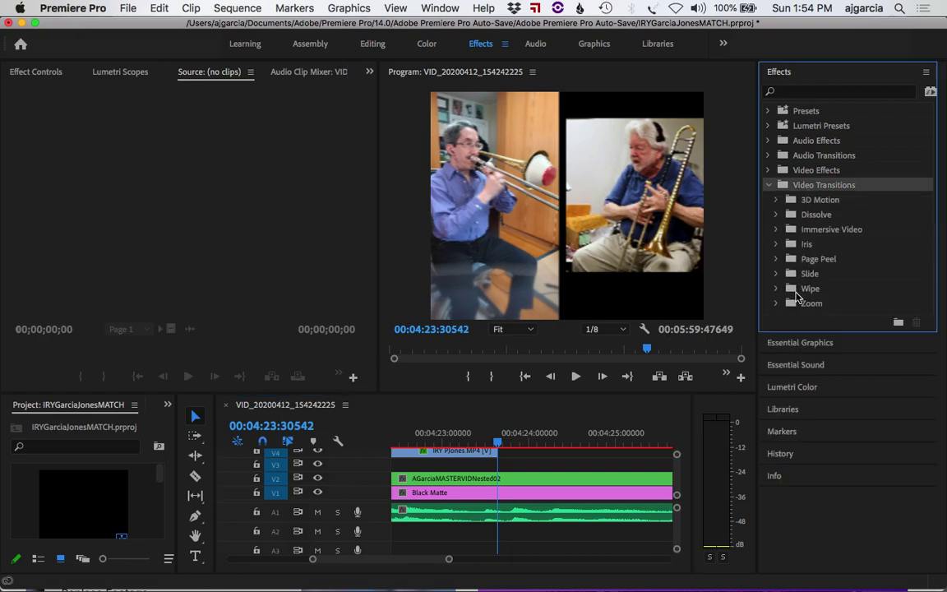
drag(790, 214, 676, 493)
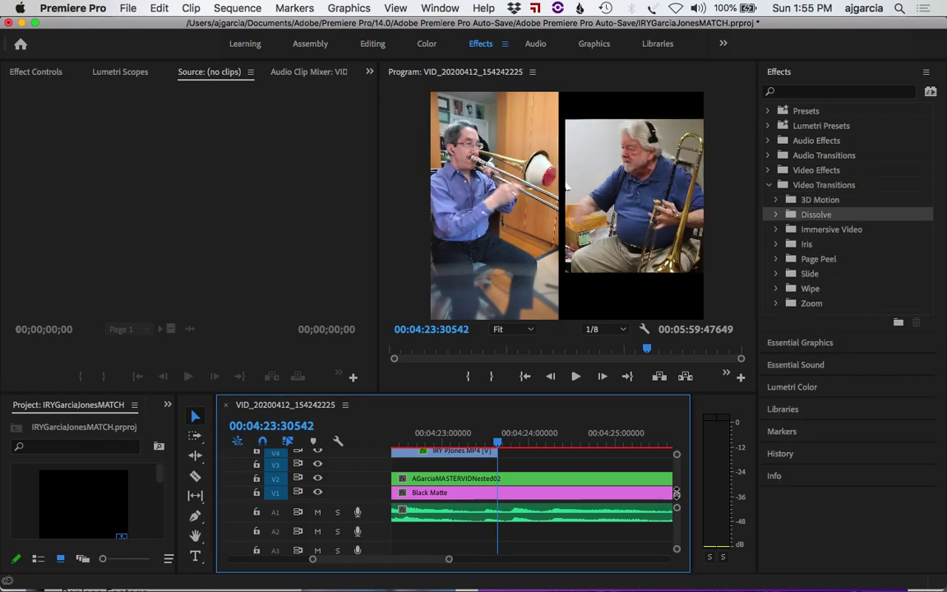
key(minus)
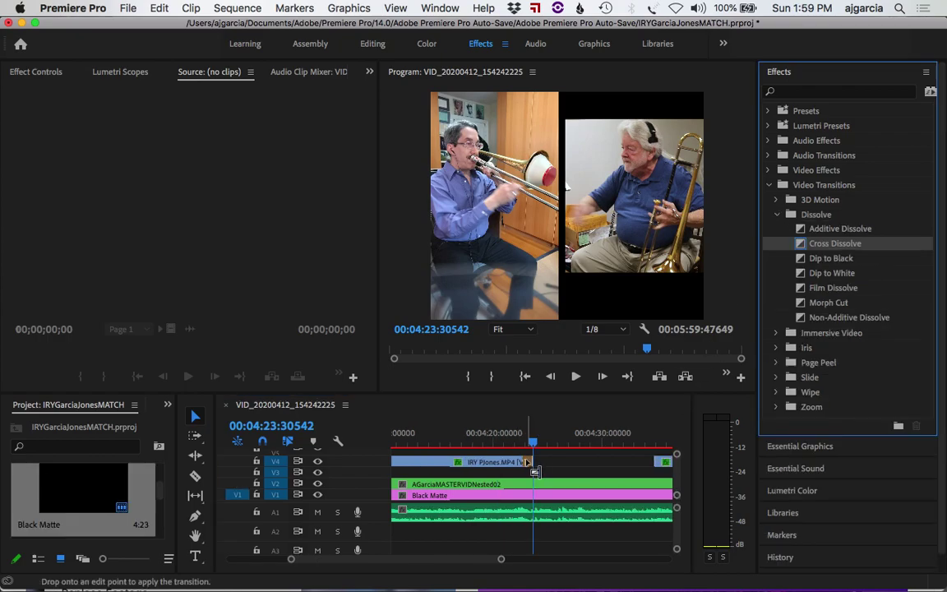
drag(534, 472, 533, 468)
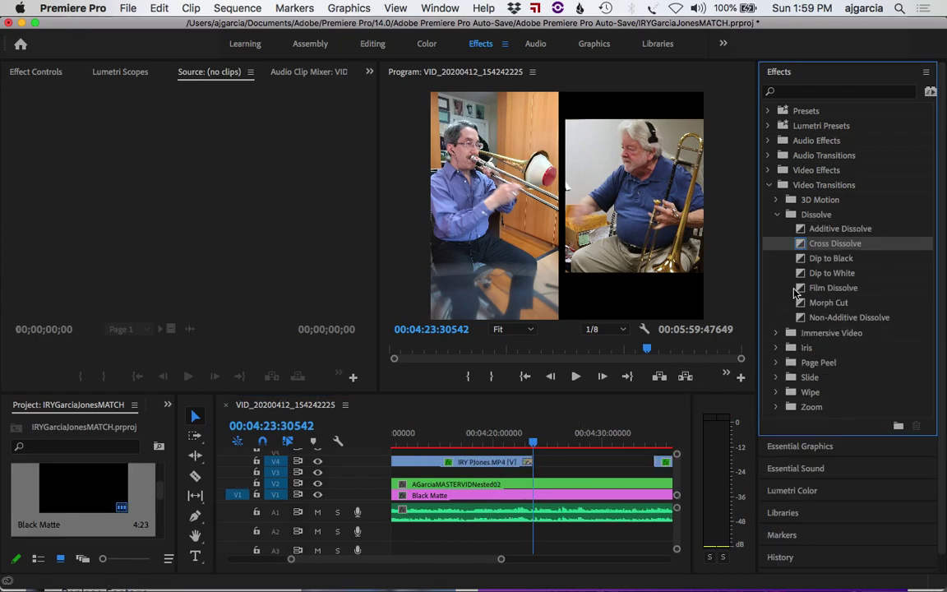
drag(800, 244, 663, 467)
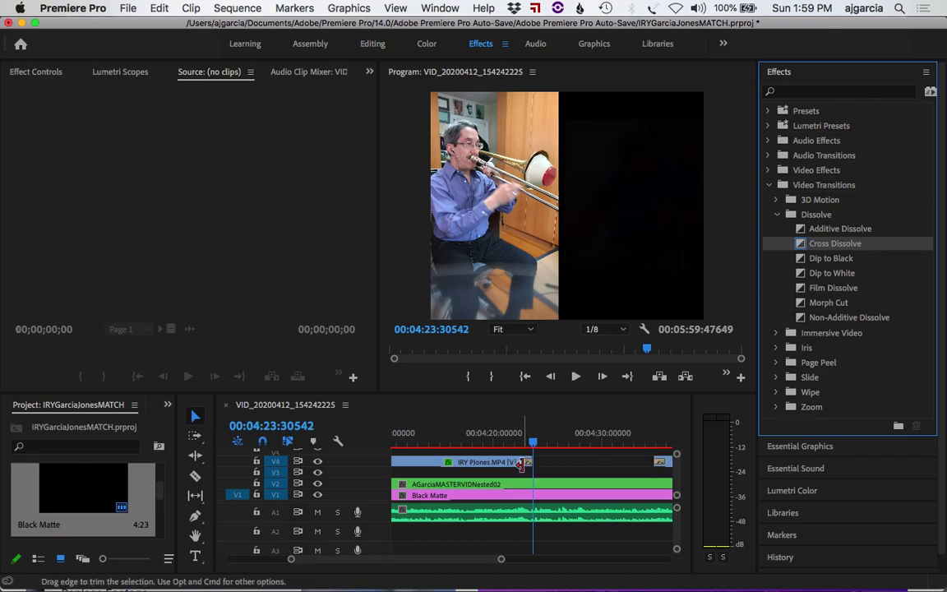
Zoom in on the new fade-out and play it back from just before it.
key(=)
key(=)
key(=)
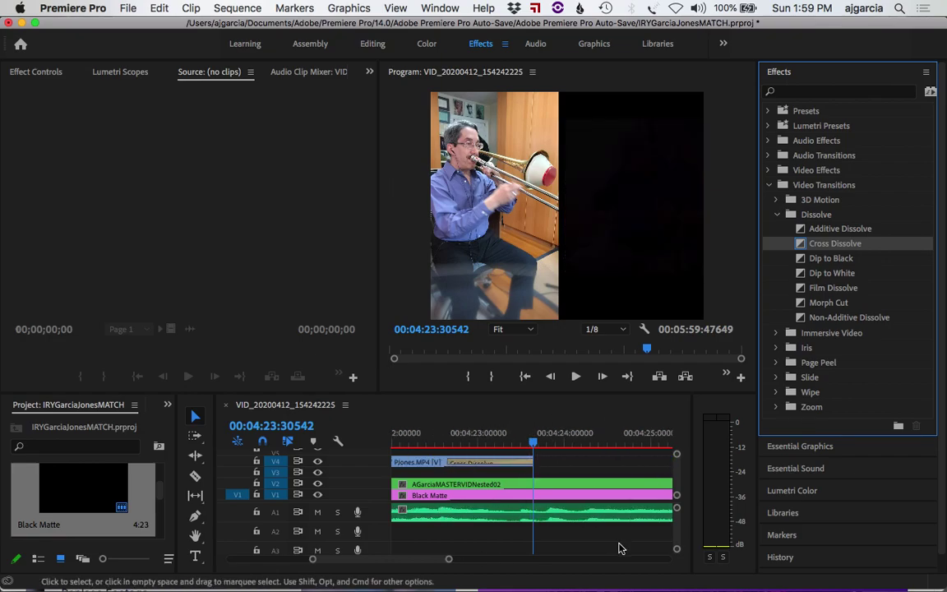
click(445, 436)
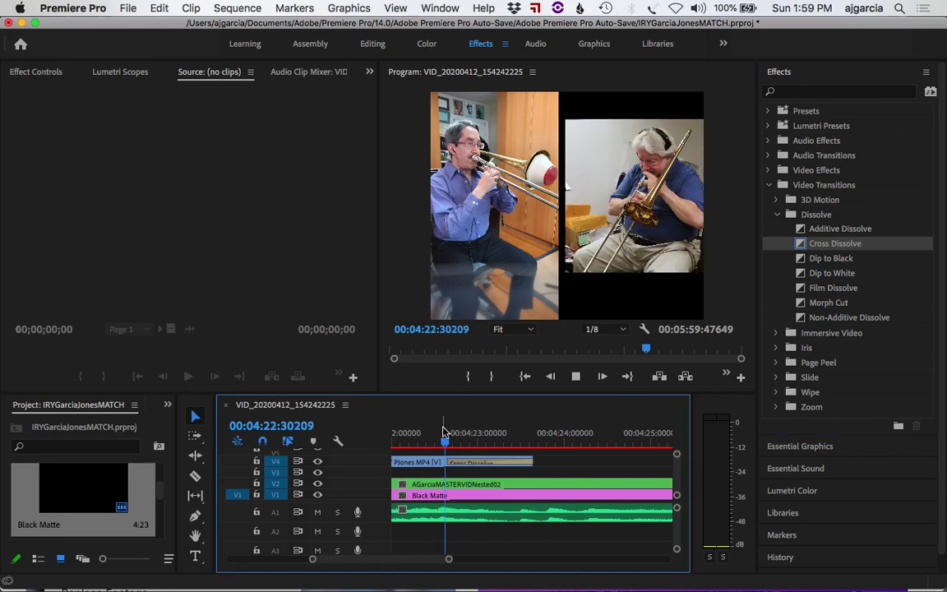
key(space)
key(space)
key(minus)
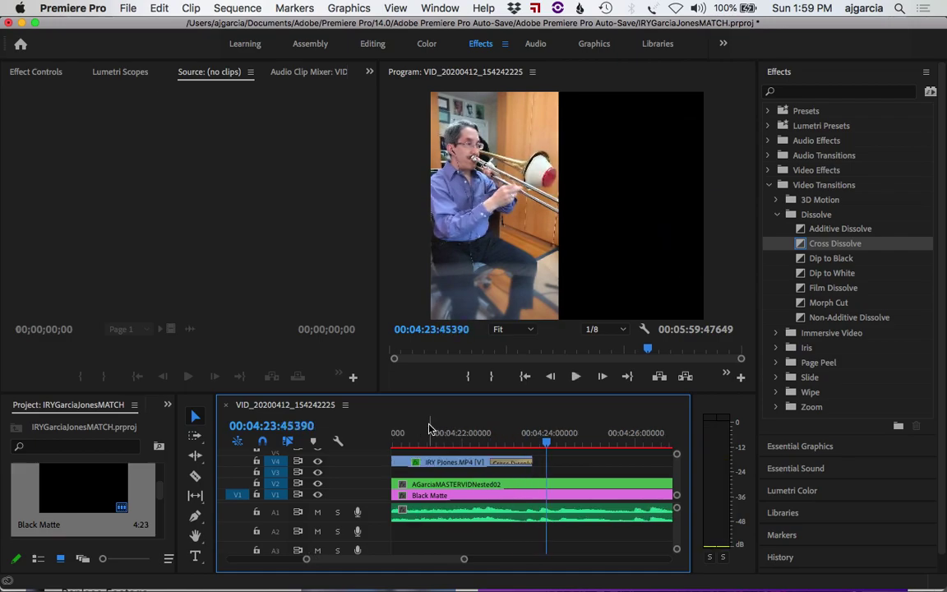
click(415, 428)
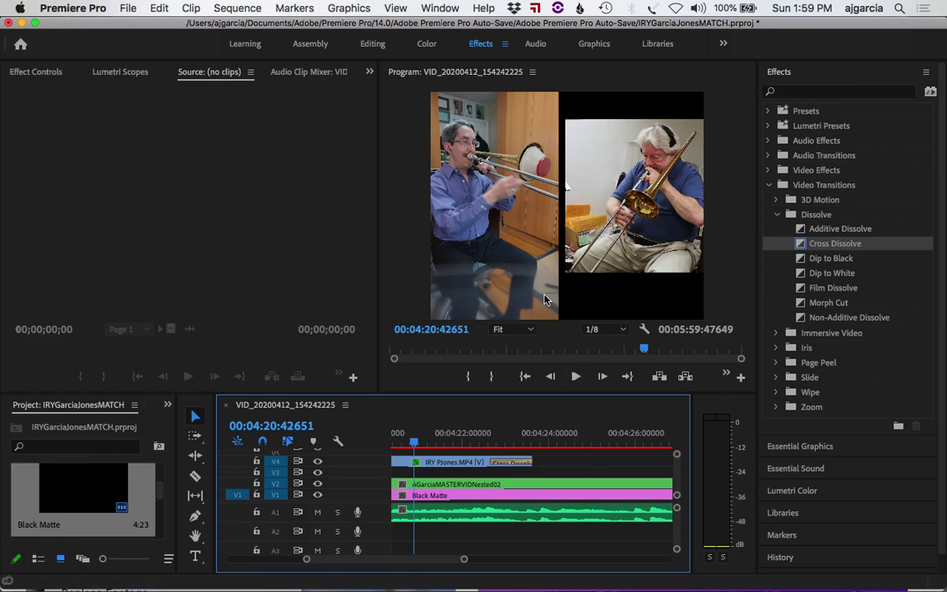
key(space)
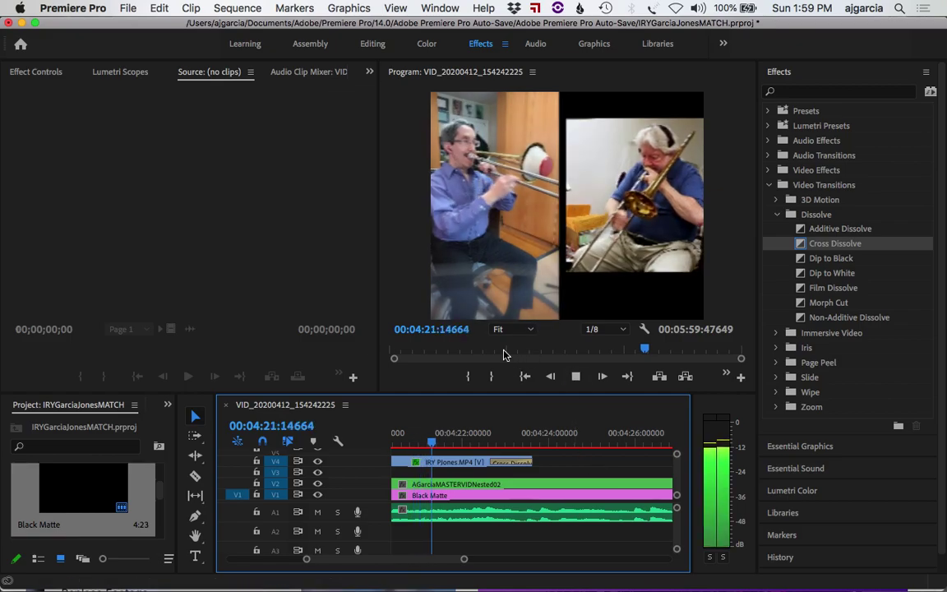
key(space)
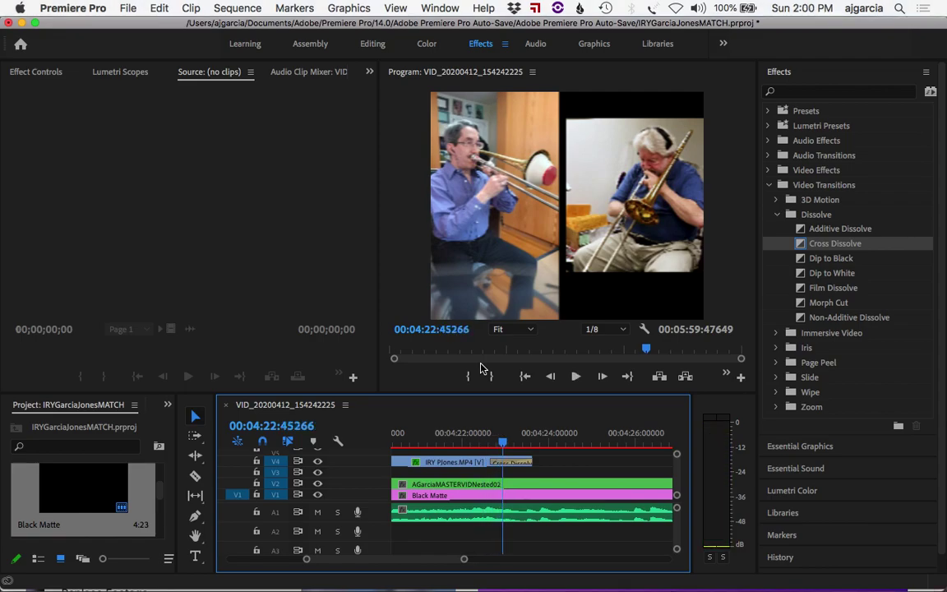
key(space)
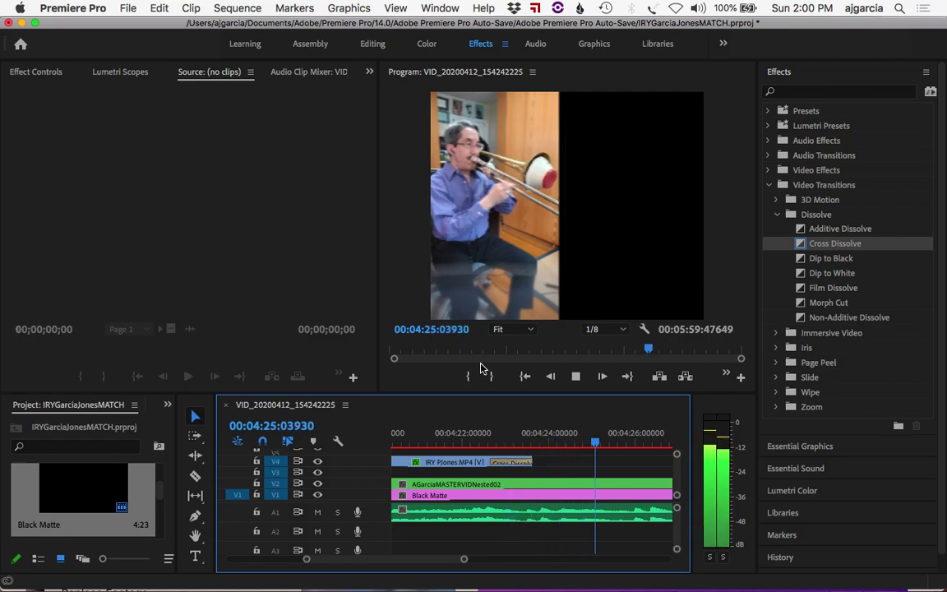
key(space)
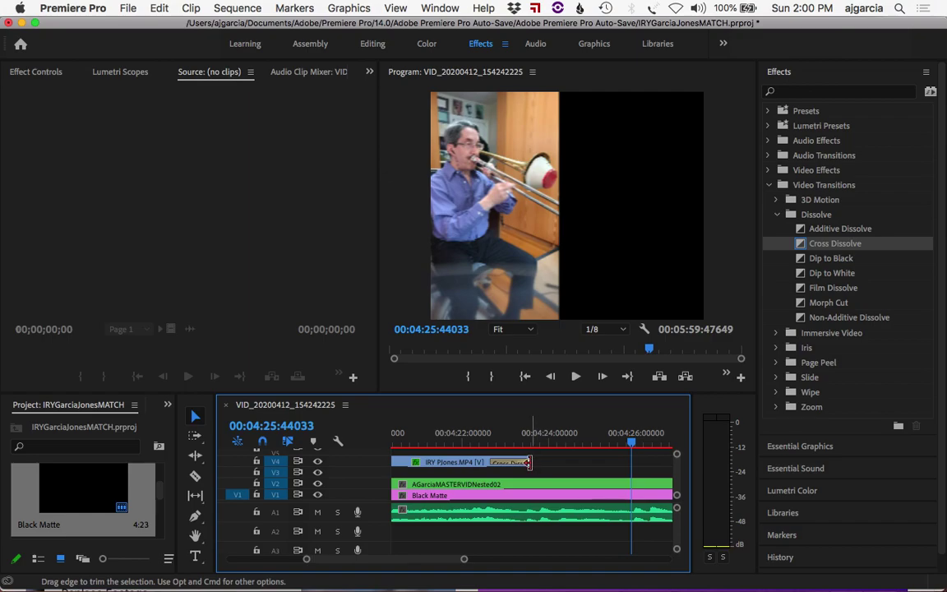
Lengthen the V4 fade-out Cross Dissolve and review it from 4:20.
drag(531, 463, 571, 461)
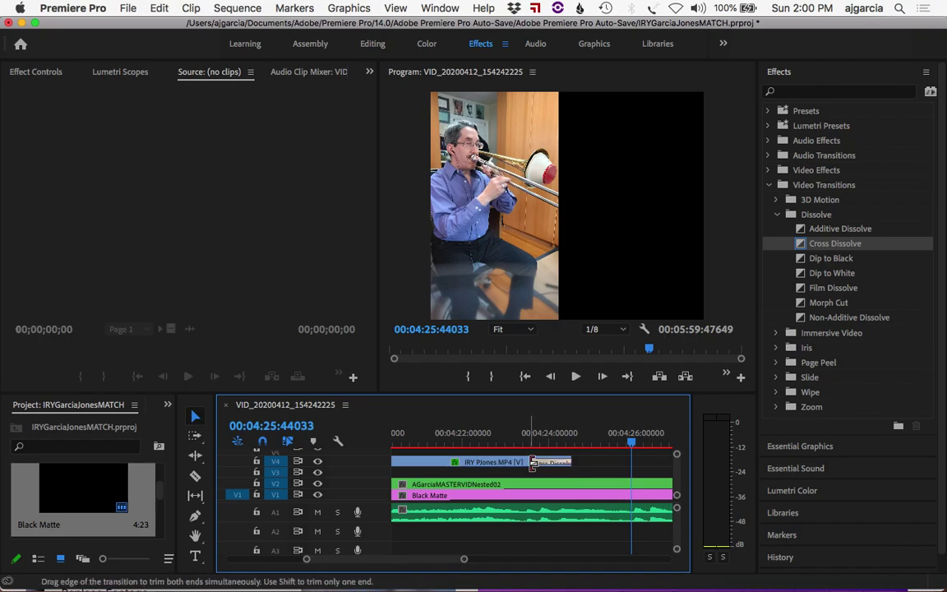
drag(533, 463, 491, 461)
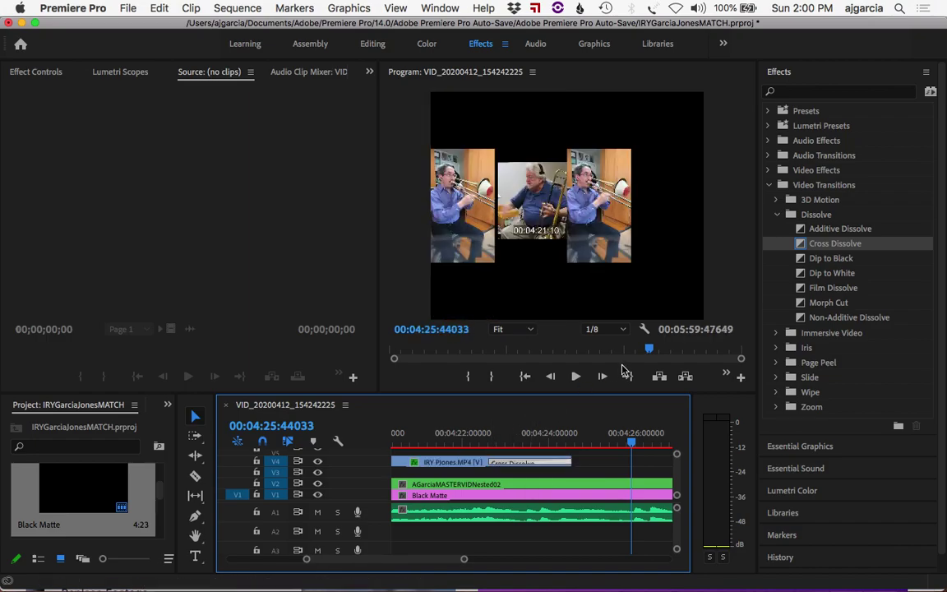
click(415, 432)
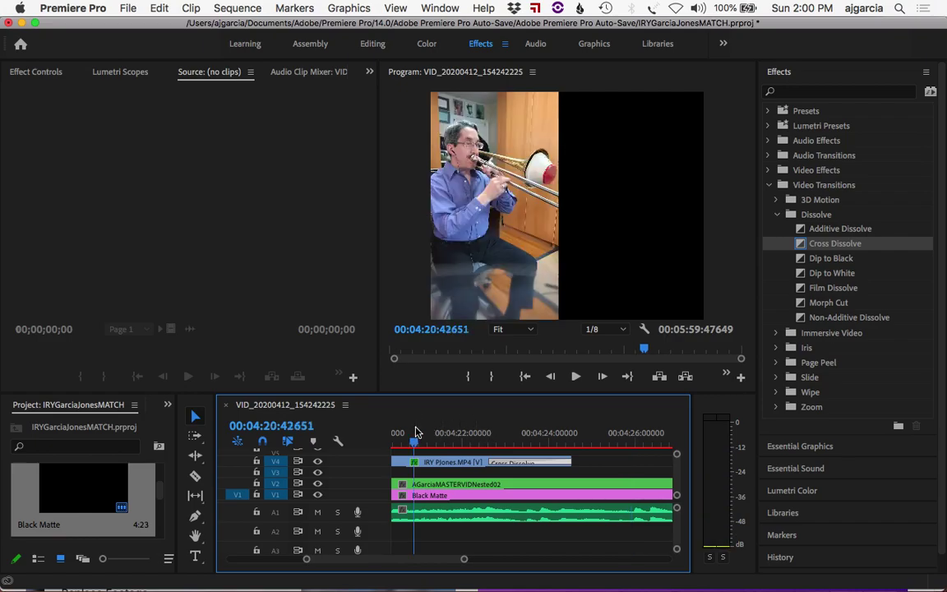
key(space)
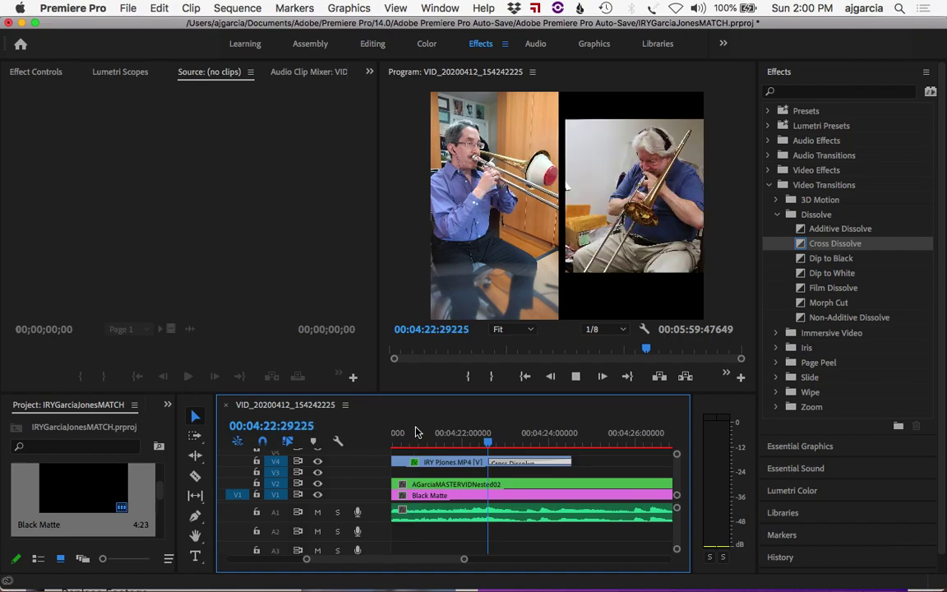
key(space)
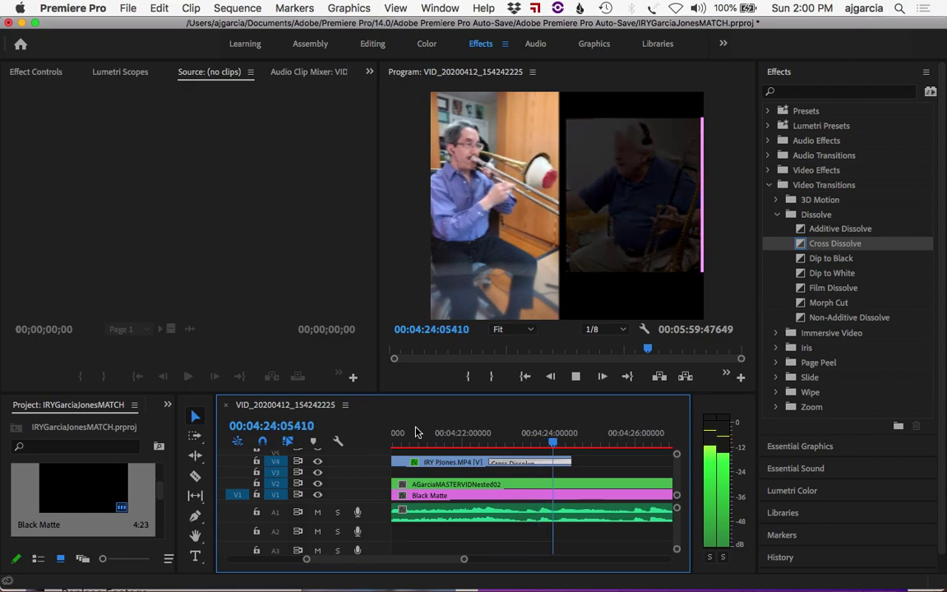
key(space)
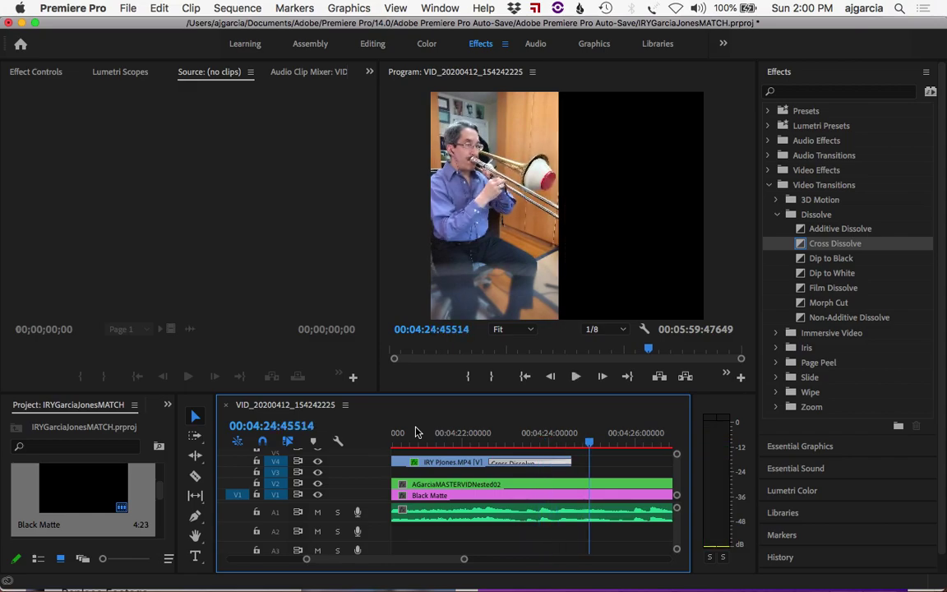
Save the project, then preview where the second trombonist reappears.
key(super+s)
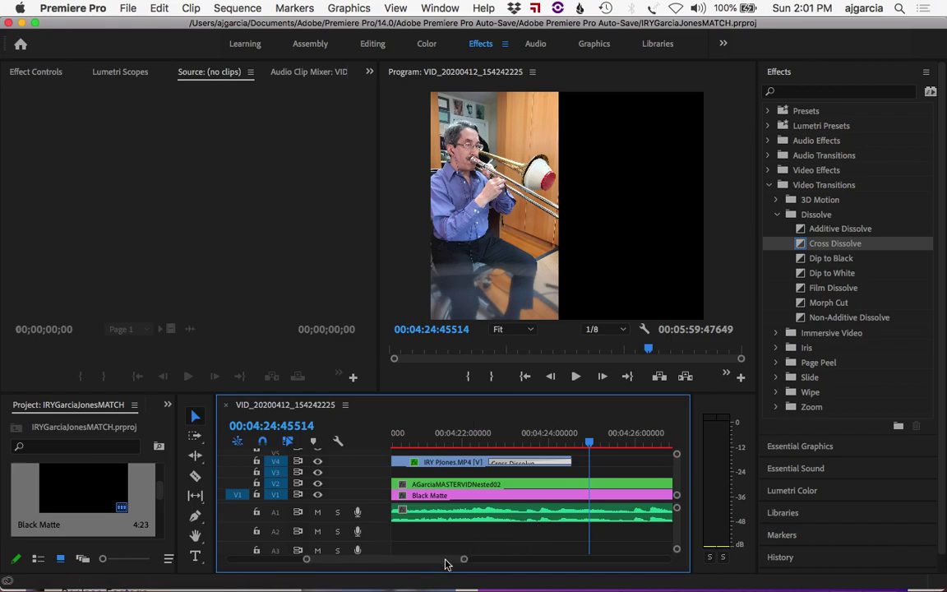
scroll(445, 564, down, 3)
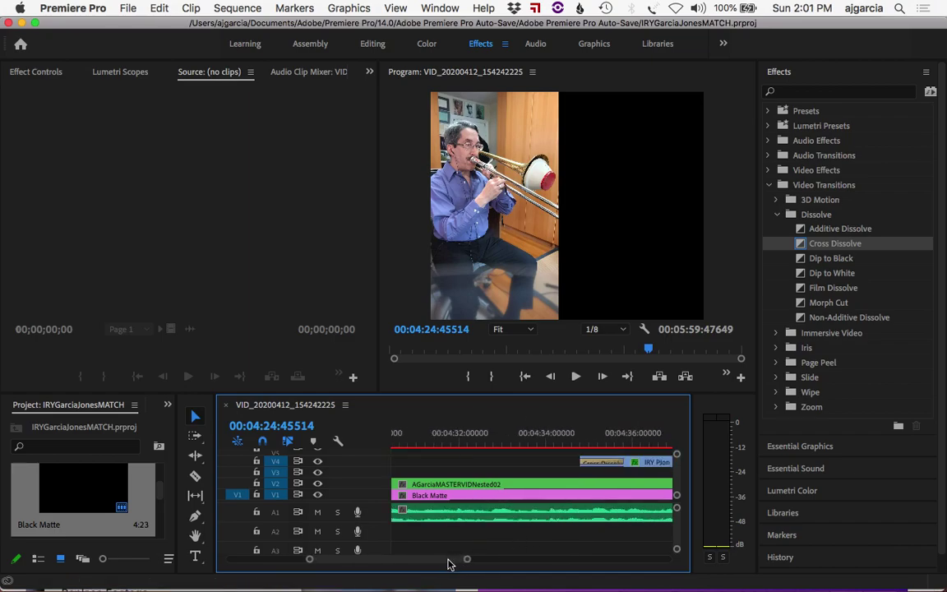
click(579, 428)
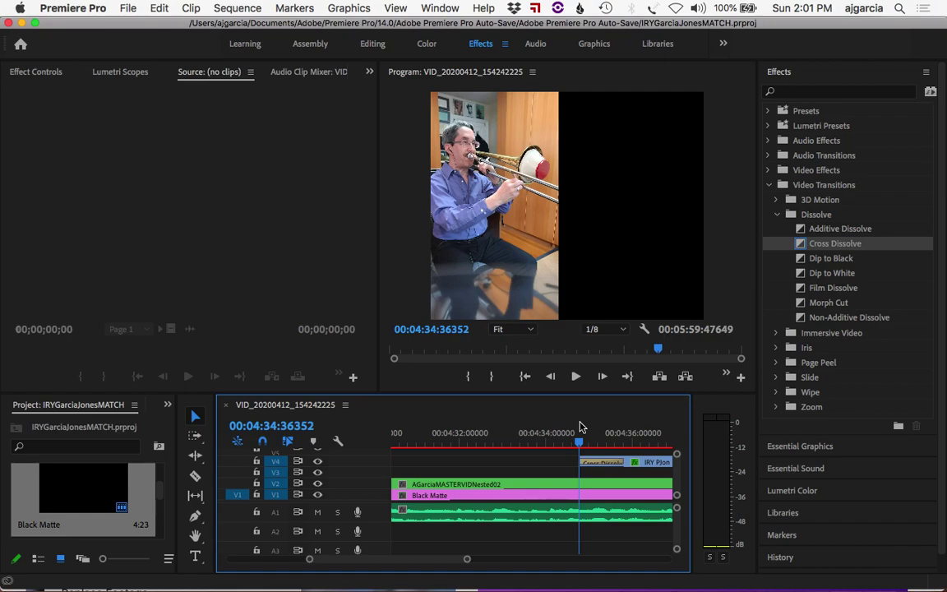
key(space)
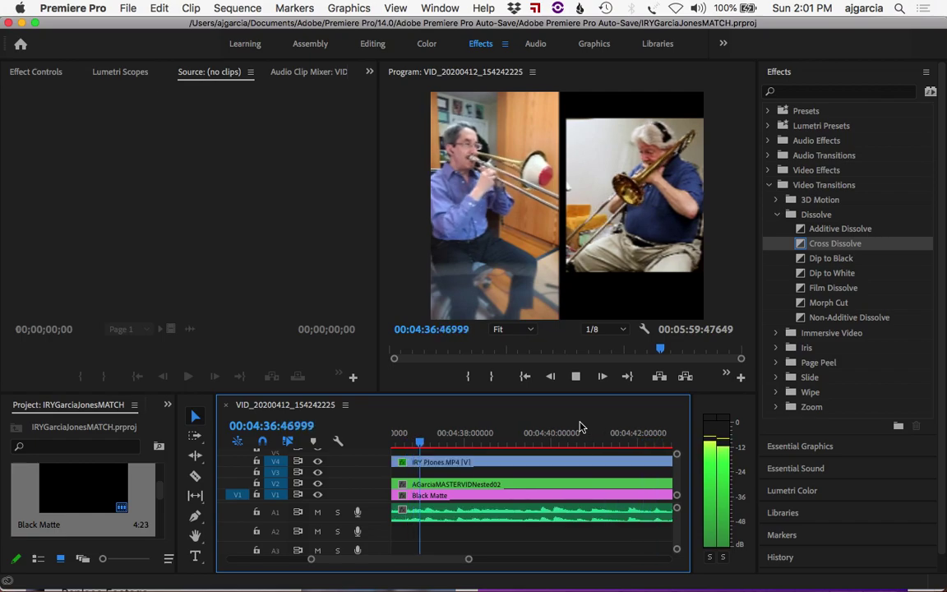
key(space)
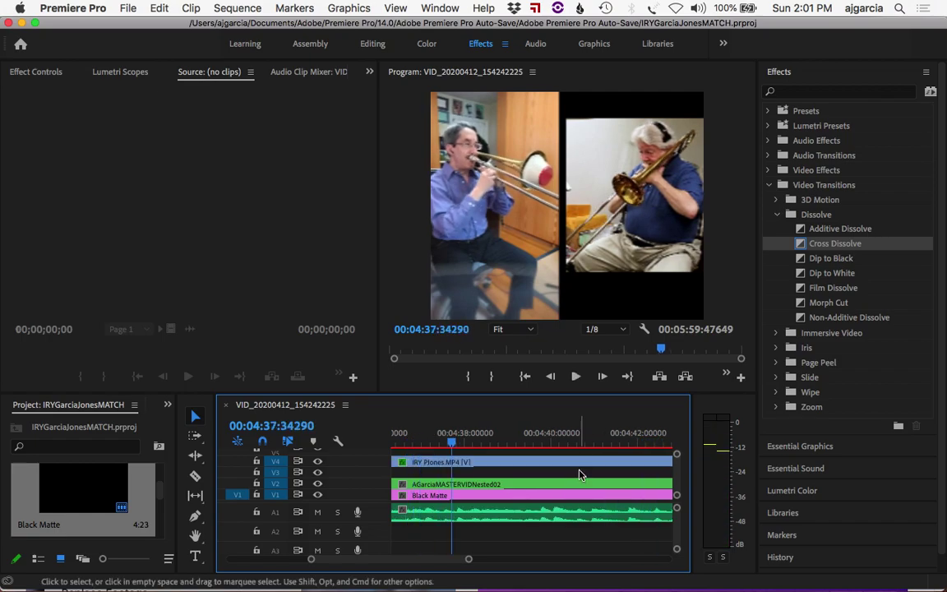
Extend the fade-in Cross Dissolve on the later V4 clip earlier and play it back.
scroll(445, 564, left, 4)
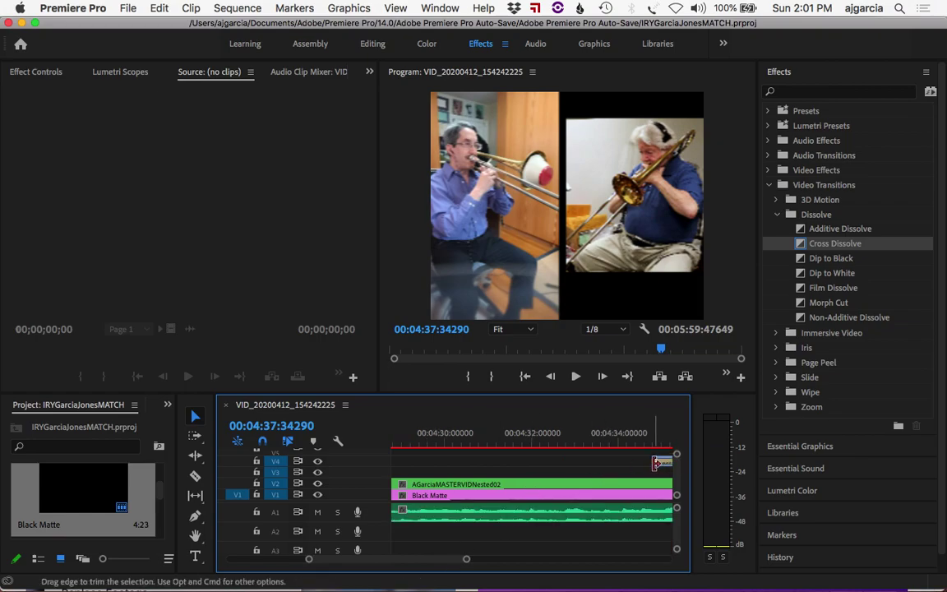
drag(655, 463, 626, 463)
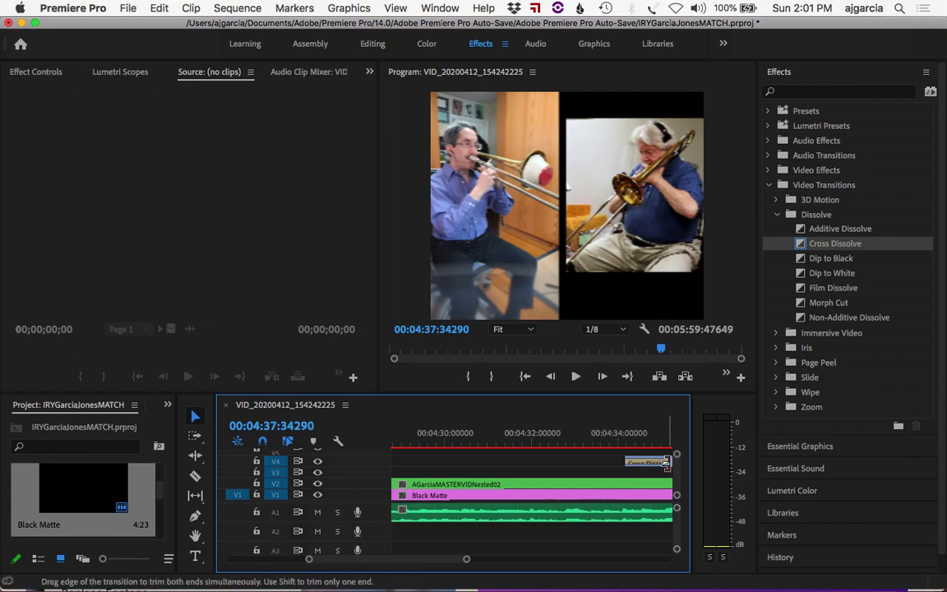
drag(666, 463, 564, 468)
click(403, 426)
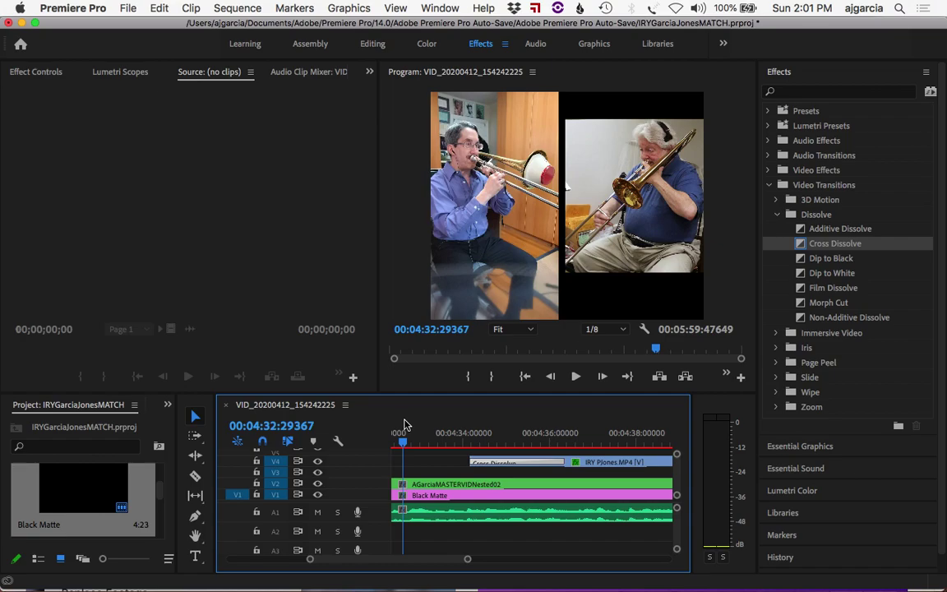
key(space)
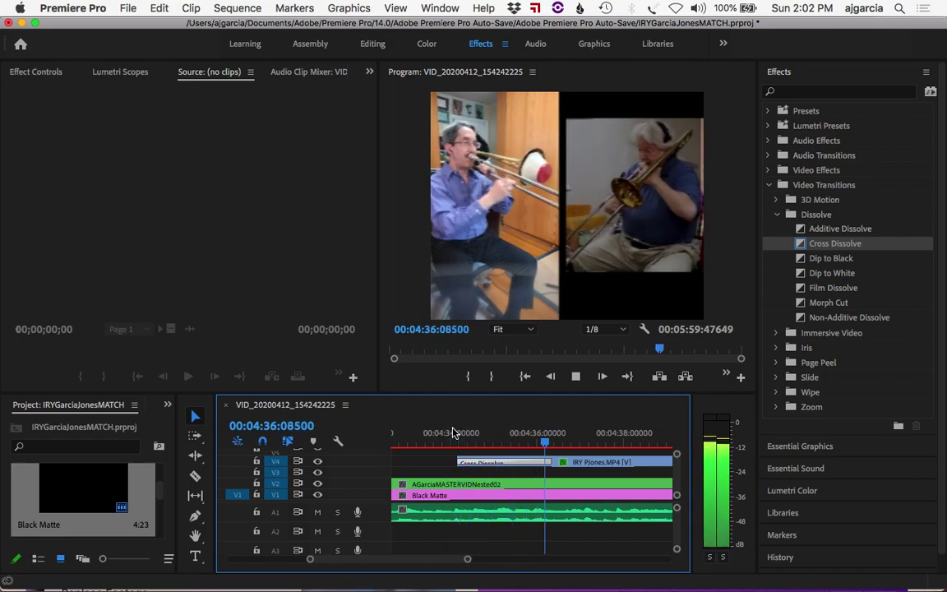
key(space)
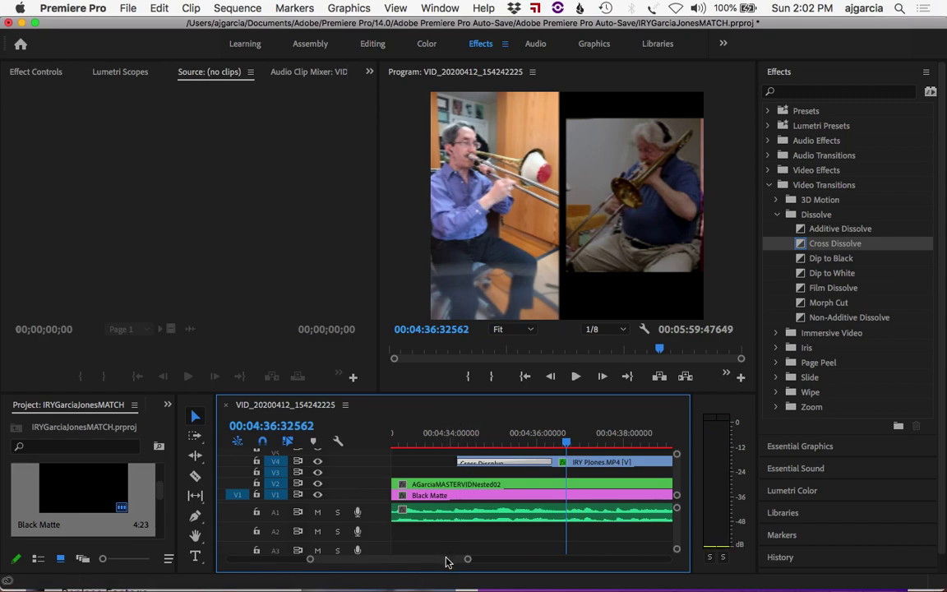
drag(446, 563, 461, 558)
click(607, 438)
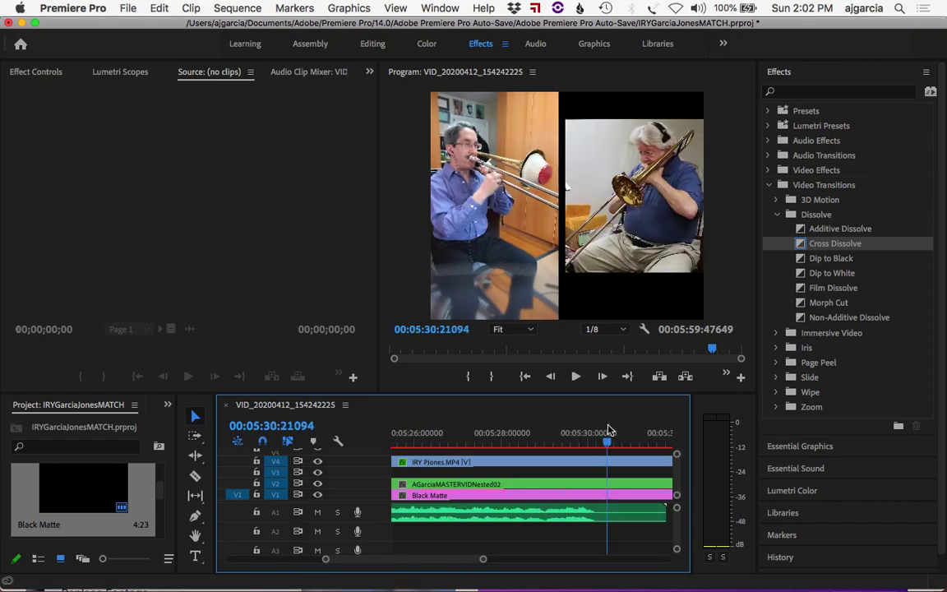
click(451, 440)
key(minus)
key(space)
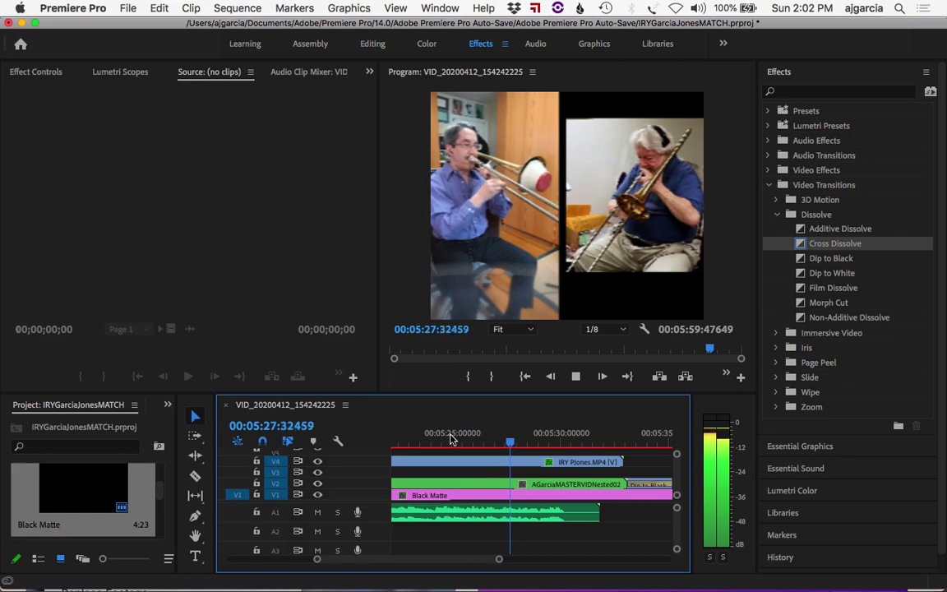
key(space)
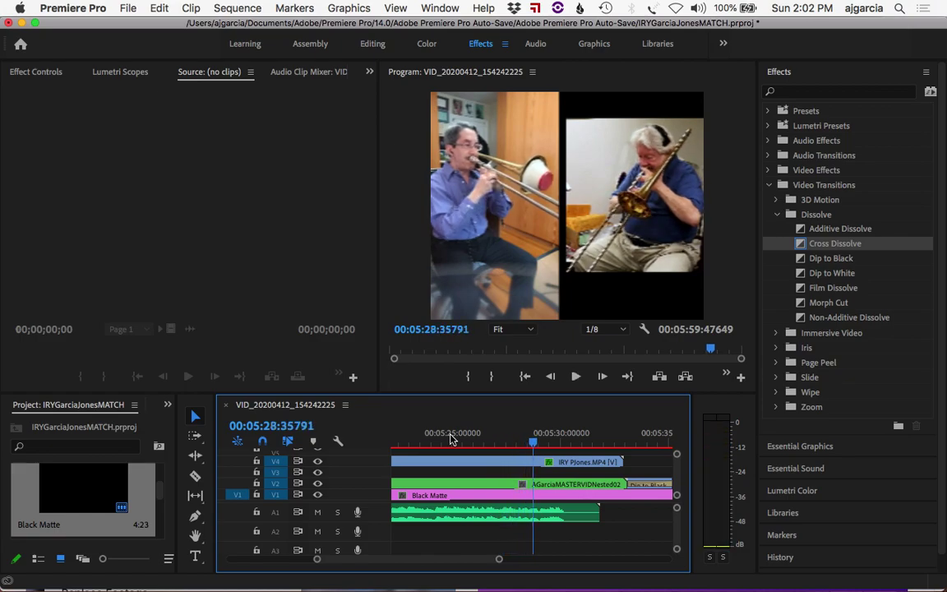
key(space)
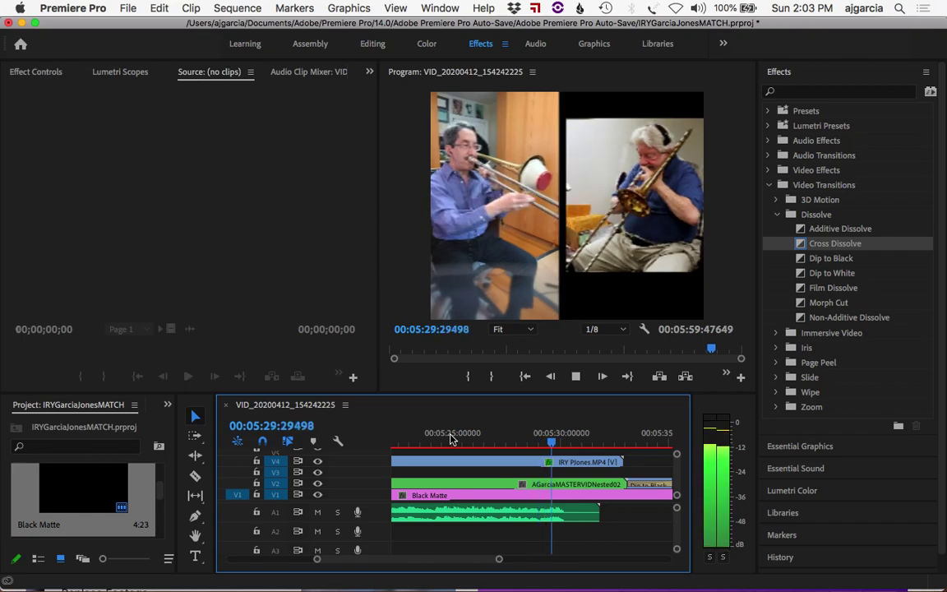
key(space)
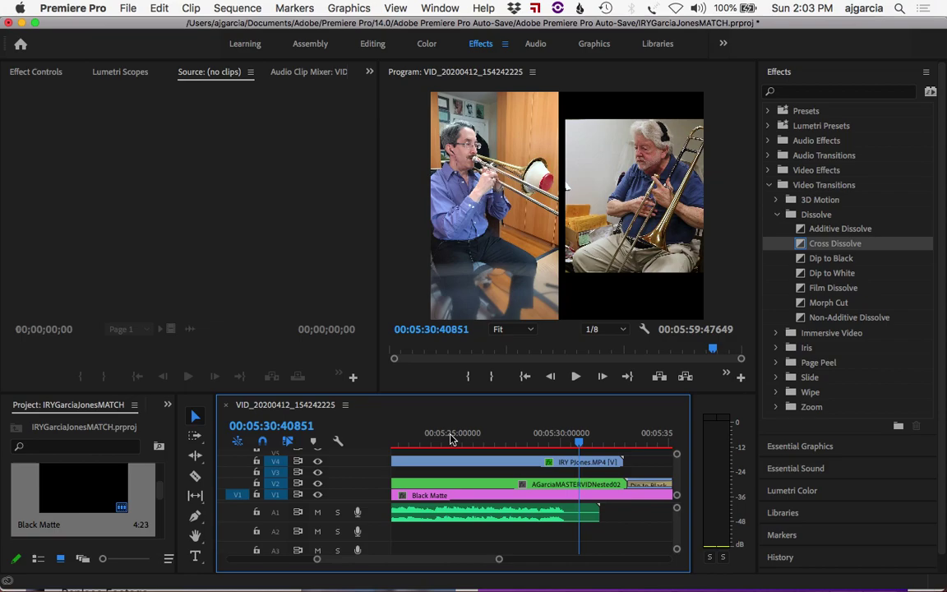
key(space)
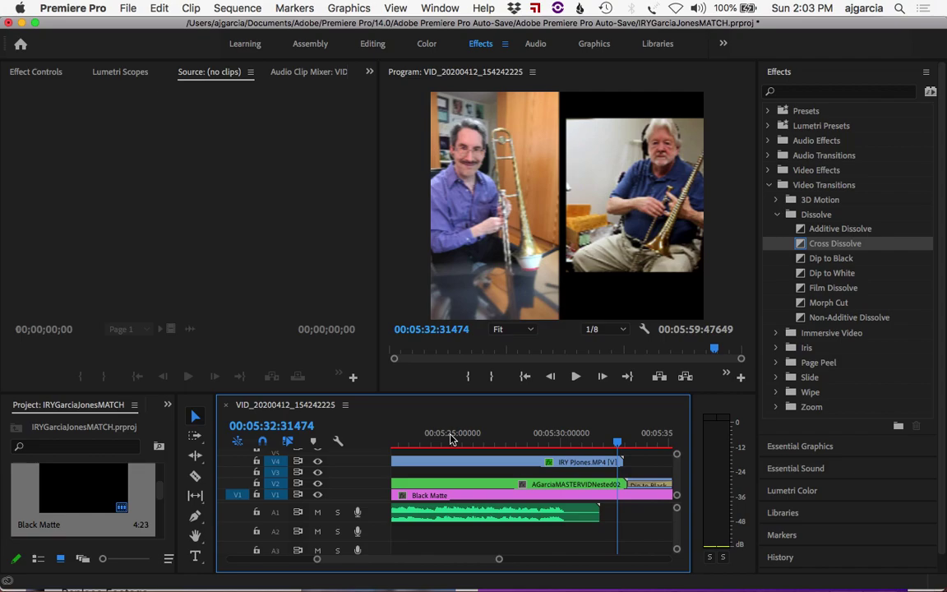
key(space)
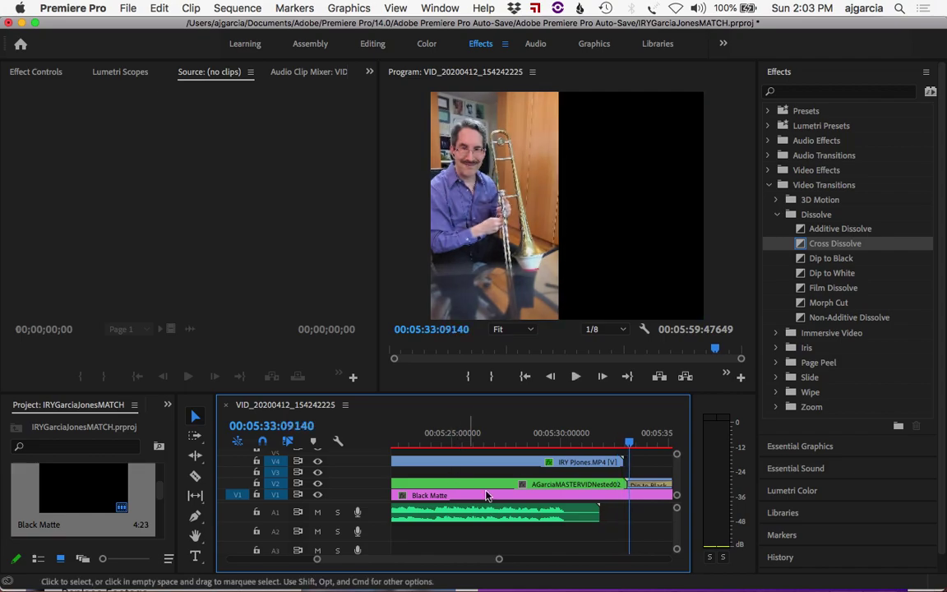
Try extending the V4 PJones clip, then park the playhead at 5:32:29636 with the clip selected.
scroll(477, 563, right, 5)
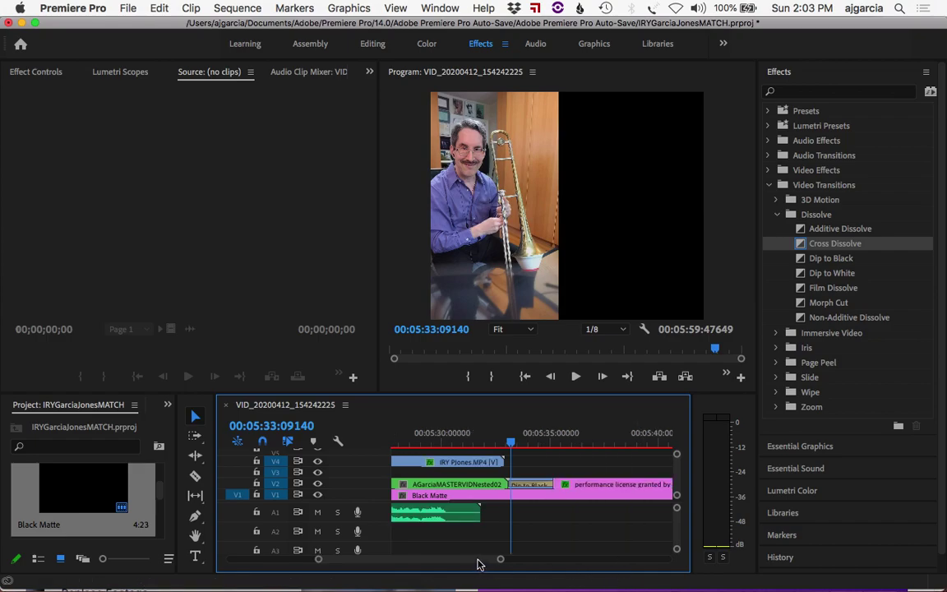
scroll(476, 563, left, 5)
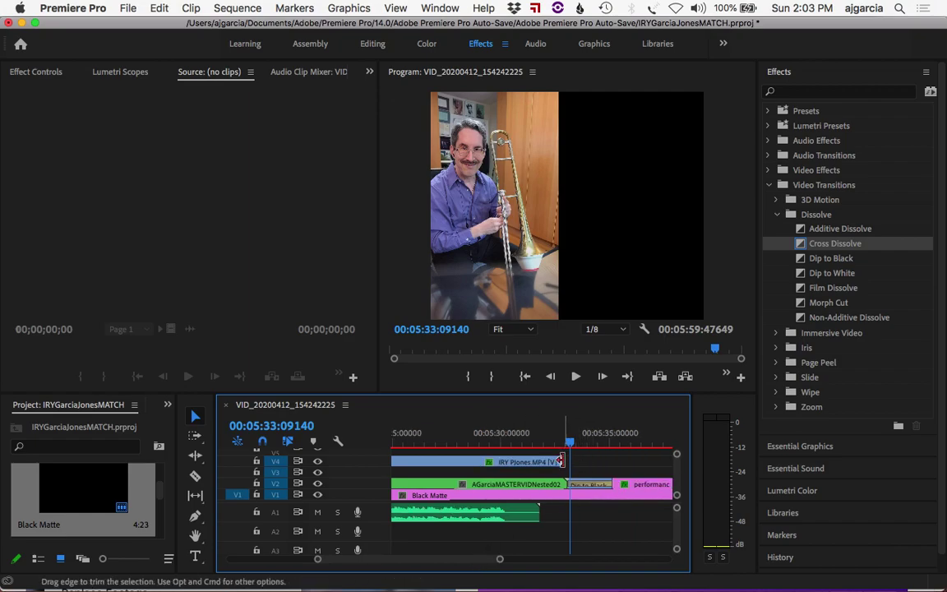
drag(561, 461, 610, 461)
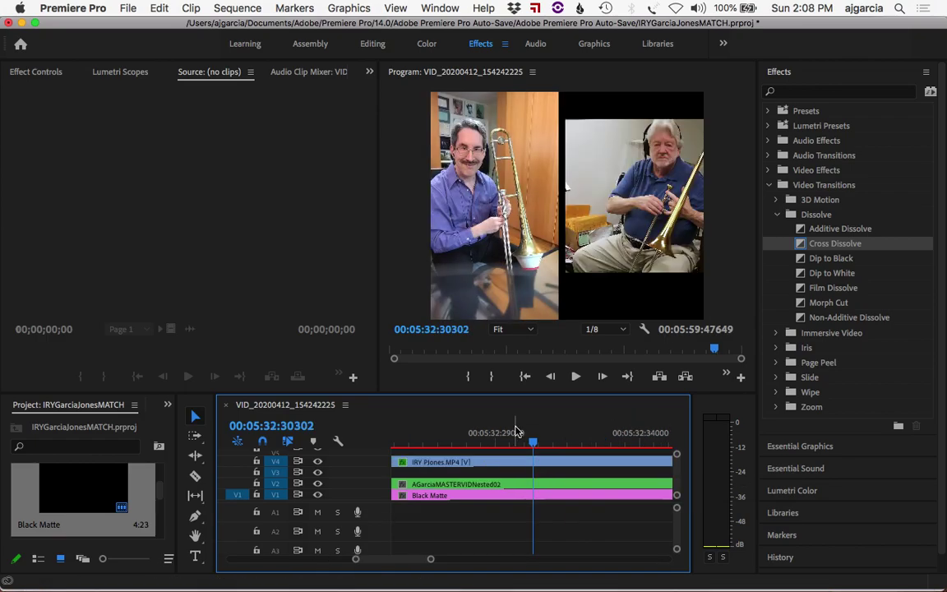
click(514, 430)
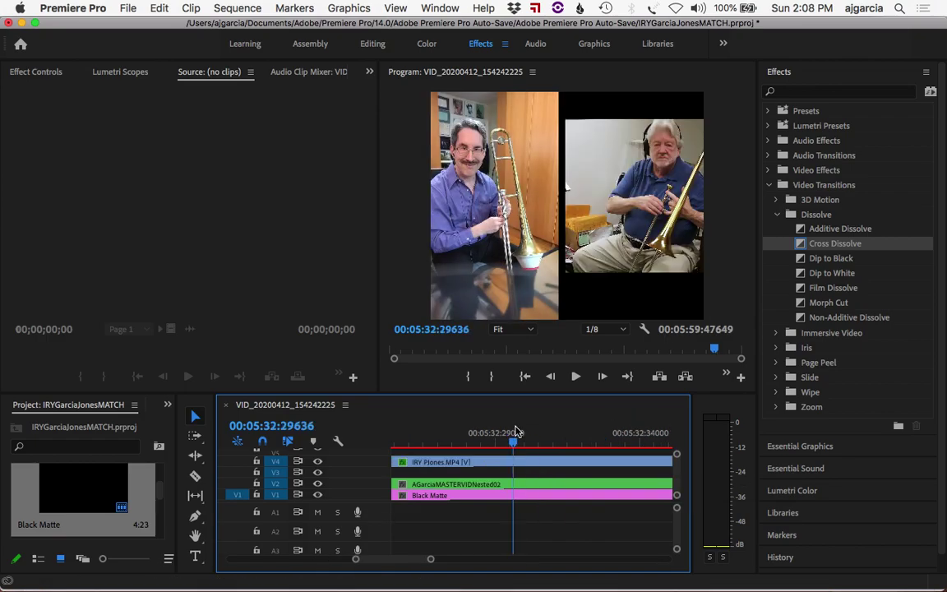
click(512, 467)
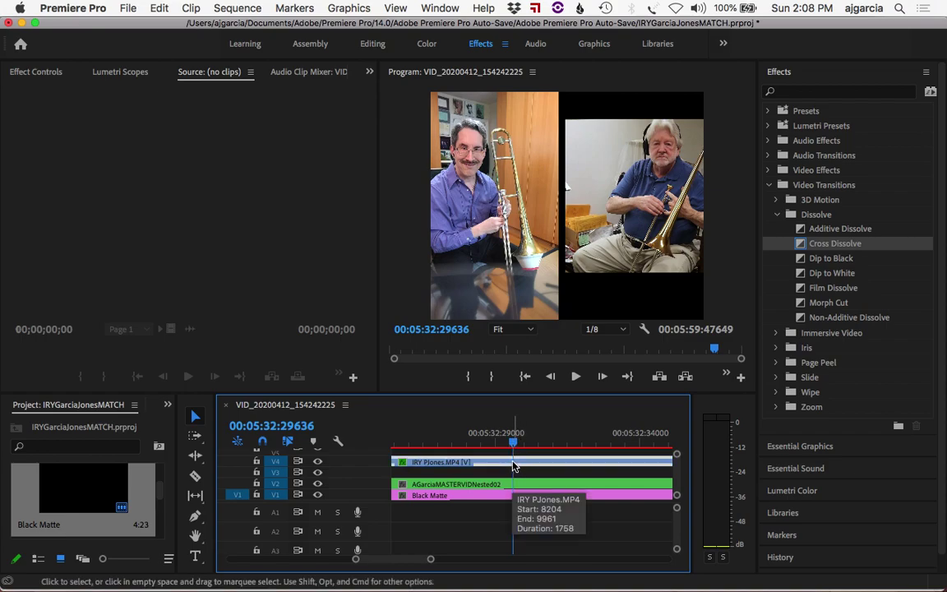
right_click(512, 467)
mouse_move(557, 589)
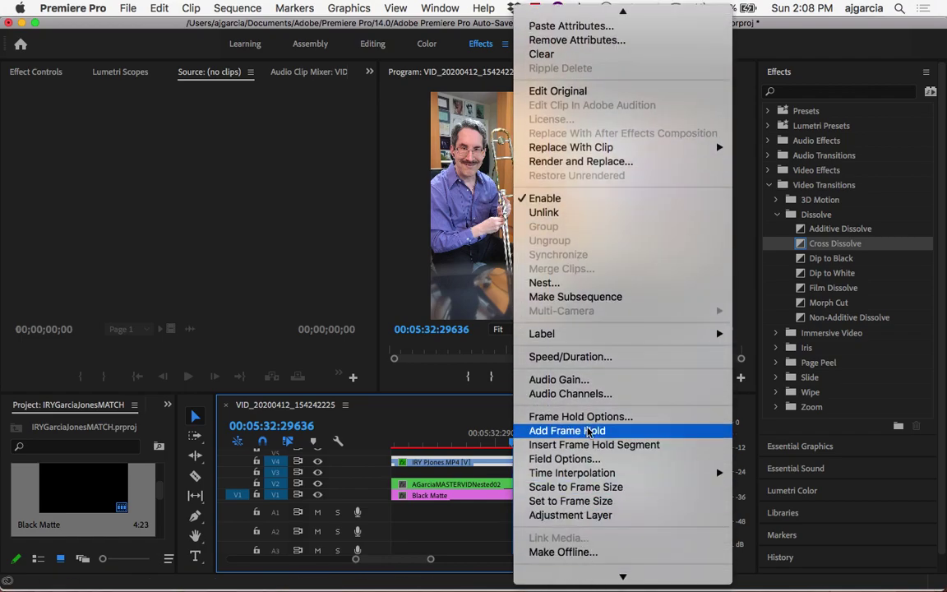
click(588, 433)
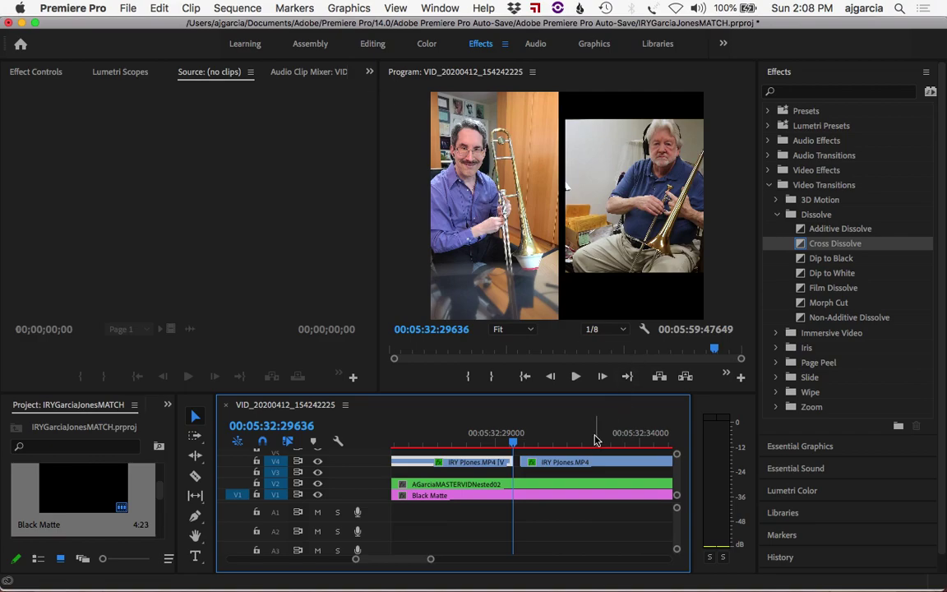
drag(578, 465, 573, 466)
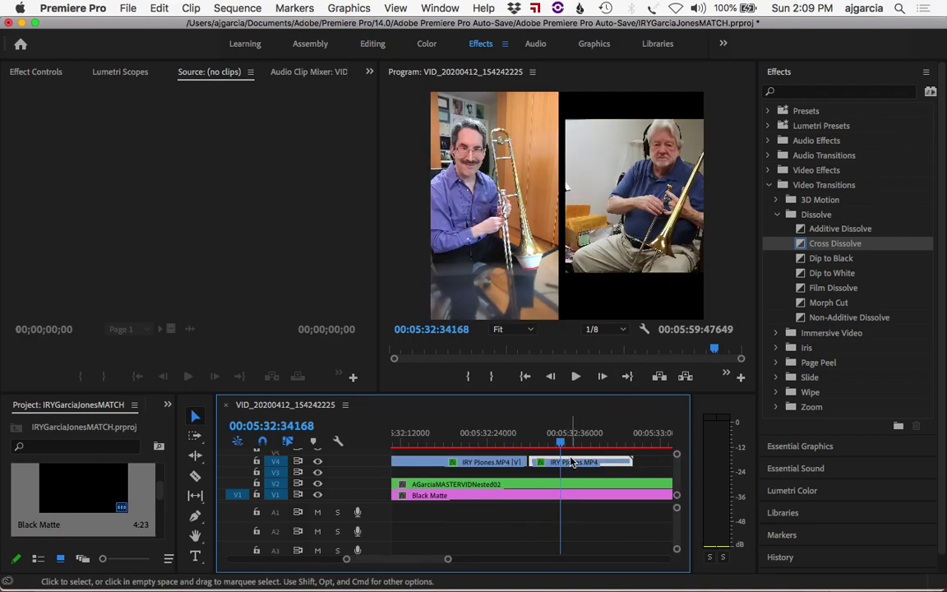
Inspect the frame hold up close and play back the ending from just before it.
key(=)
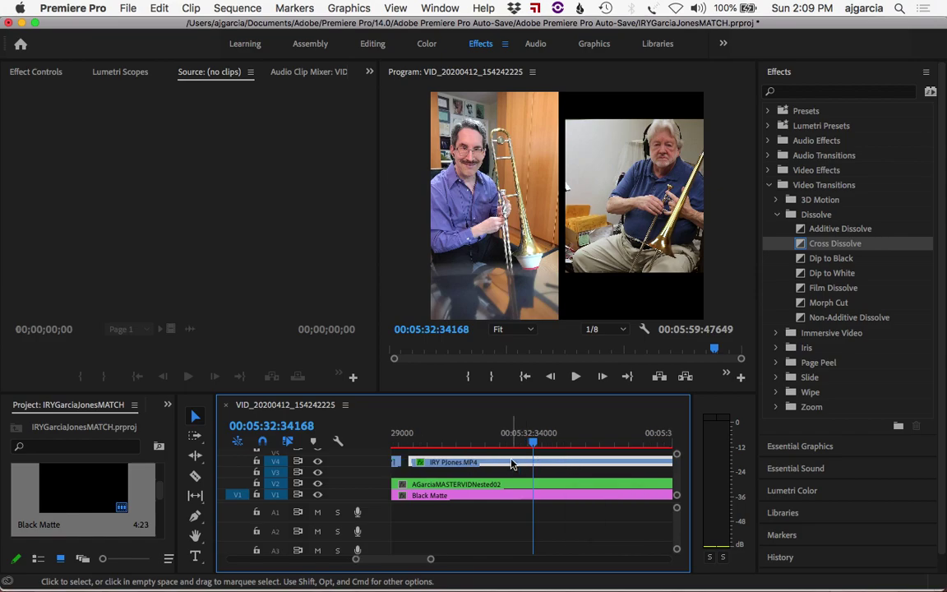
drag(513, 465, 504, 464)
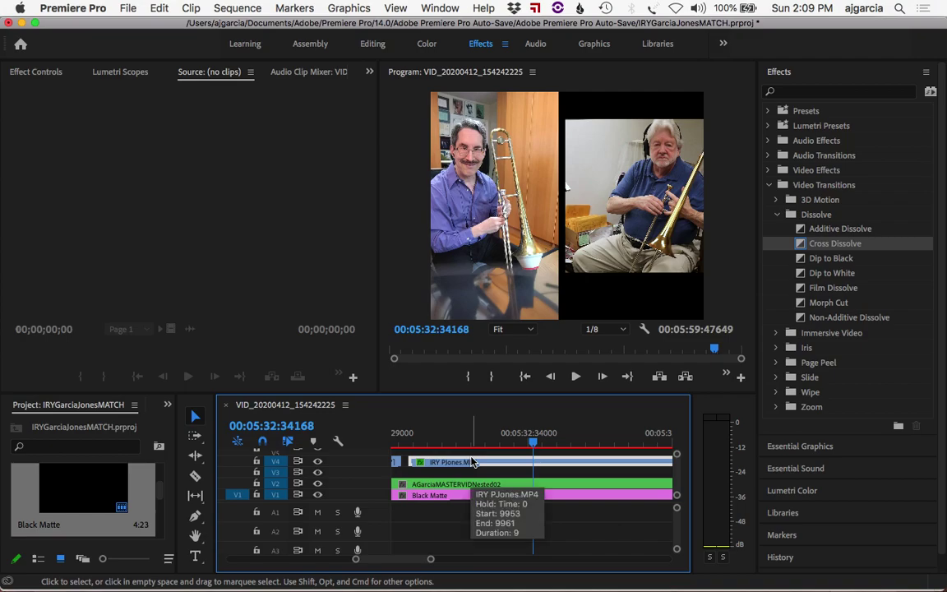
key(minus)
key(minus)
key(minus)
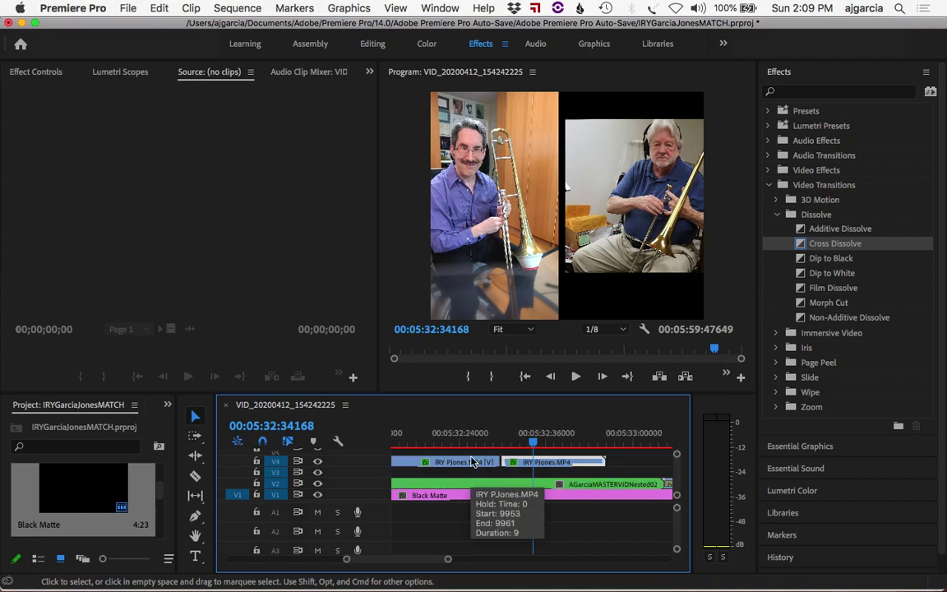
click(467, 429)
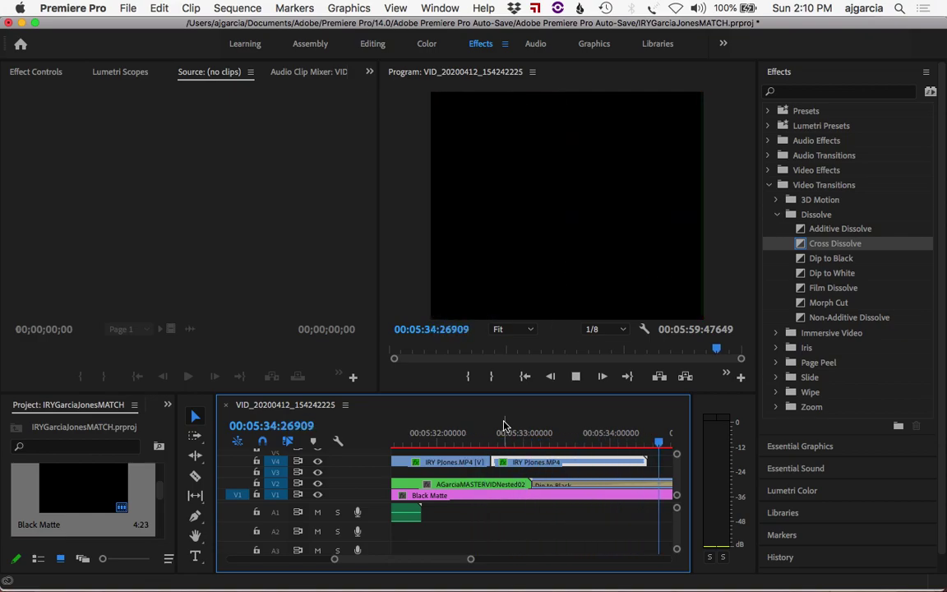
key(space)
Extend the held PJones frame later and add a Dip to Black at its end.
scroll(426, 547, down, 5)
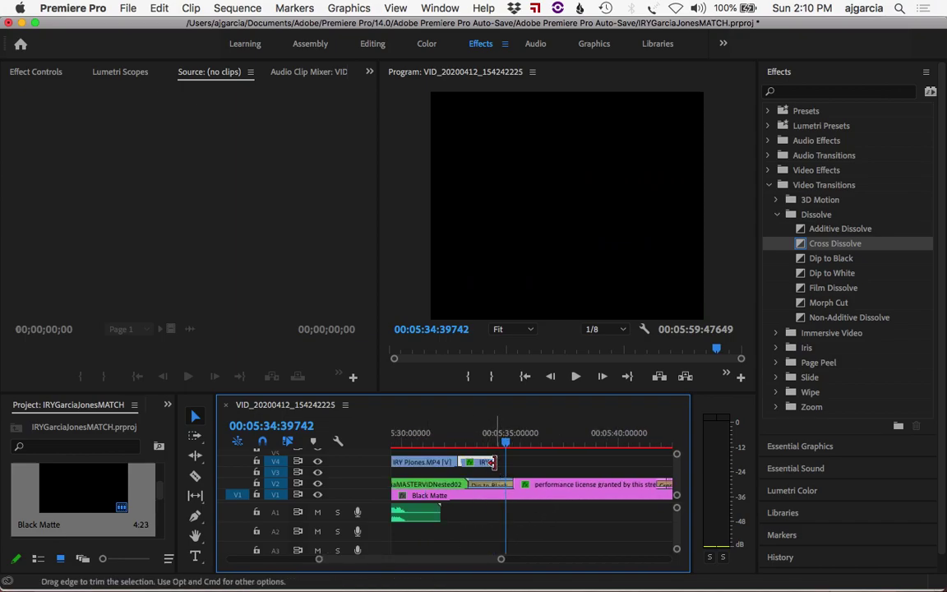
drag(492, 462, 512, 462)
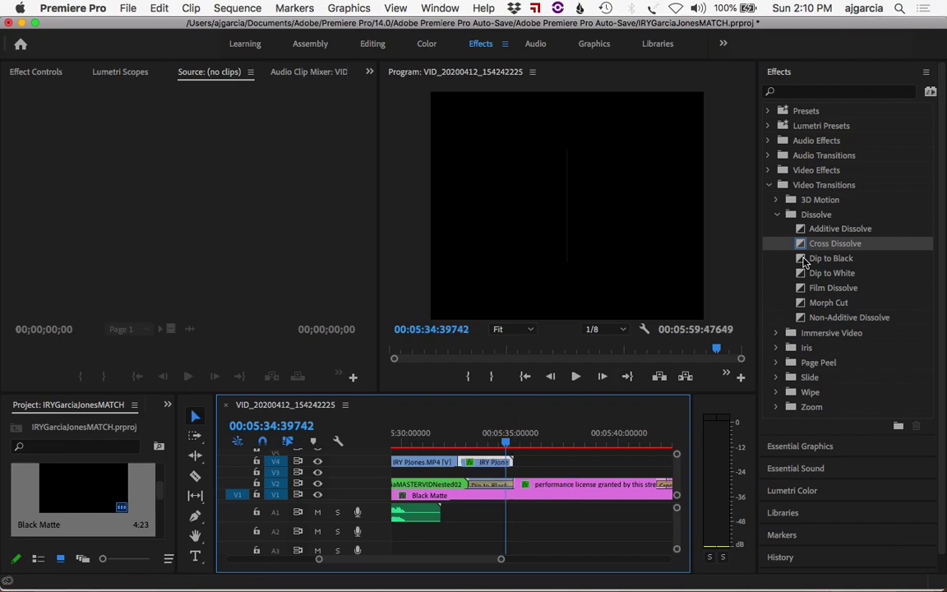
click(804, 261)
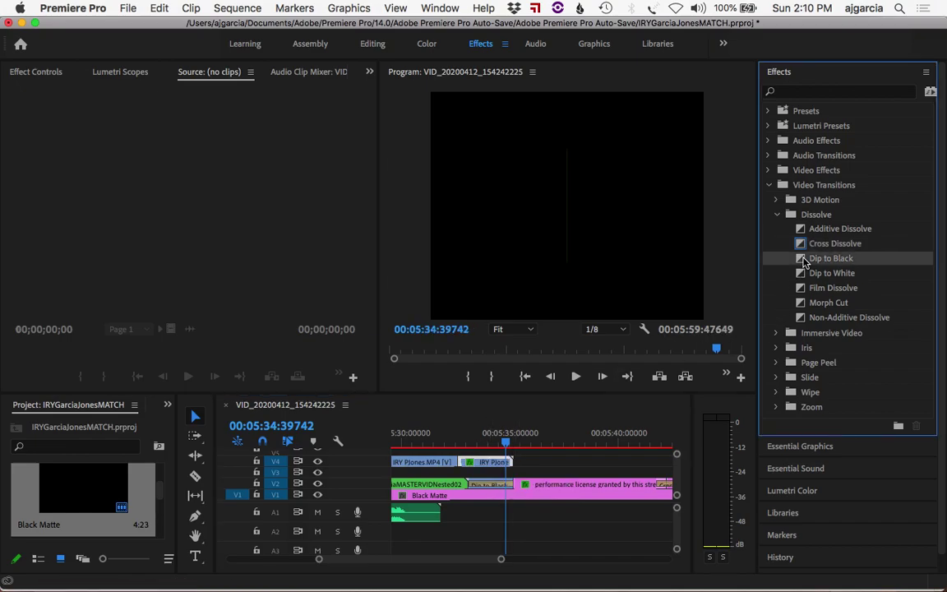
drag(804, 261, 468, 462)
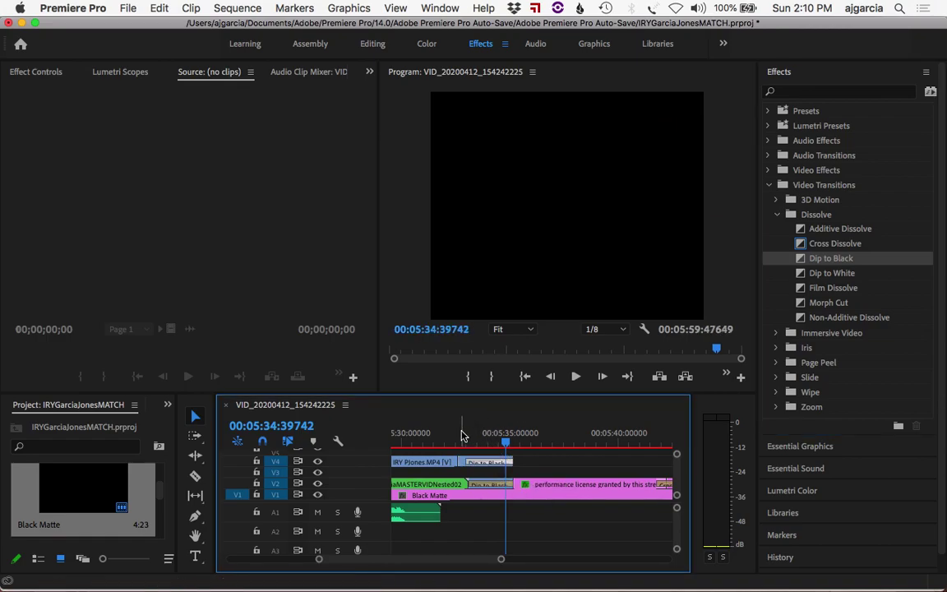
Adjust the Dip to Black so it lines up with the V2 nested clip's fade.
scroll(461, 436, up, 8)
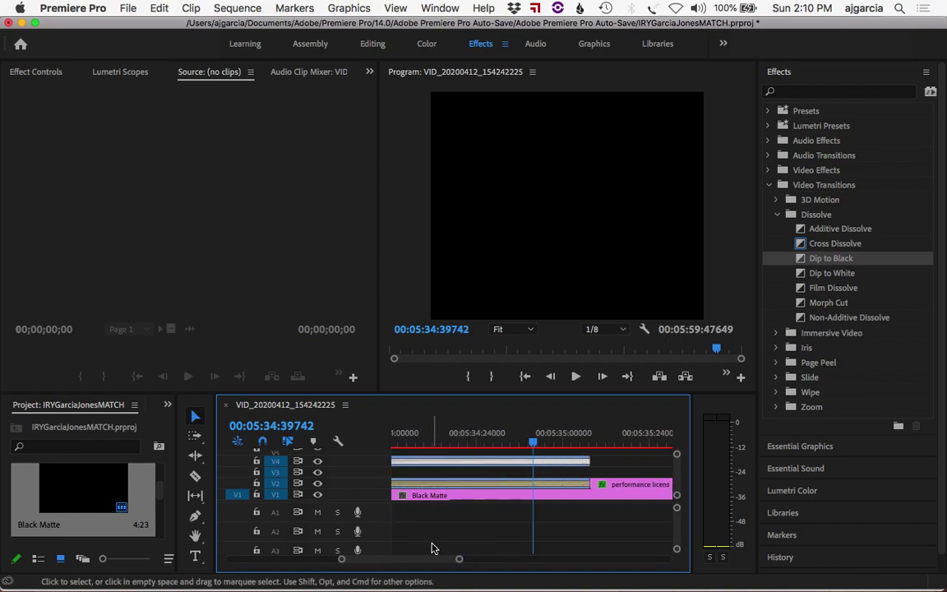
scroll(319, 562, left, 5)
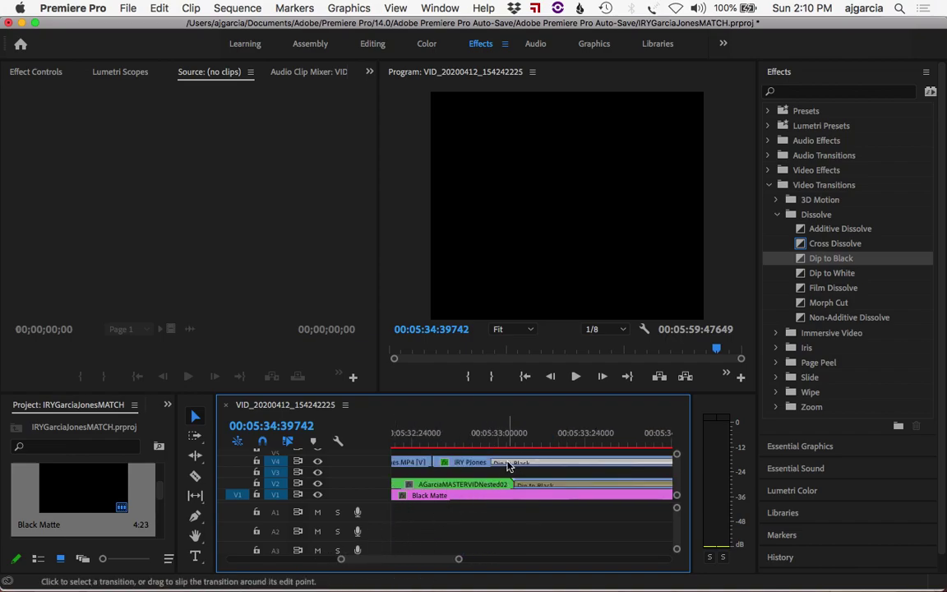
drag(494, 462, 514, 461)
key(=)
key(=)
key(=)
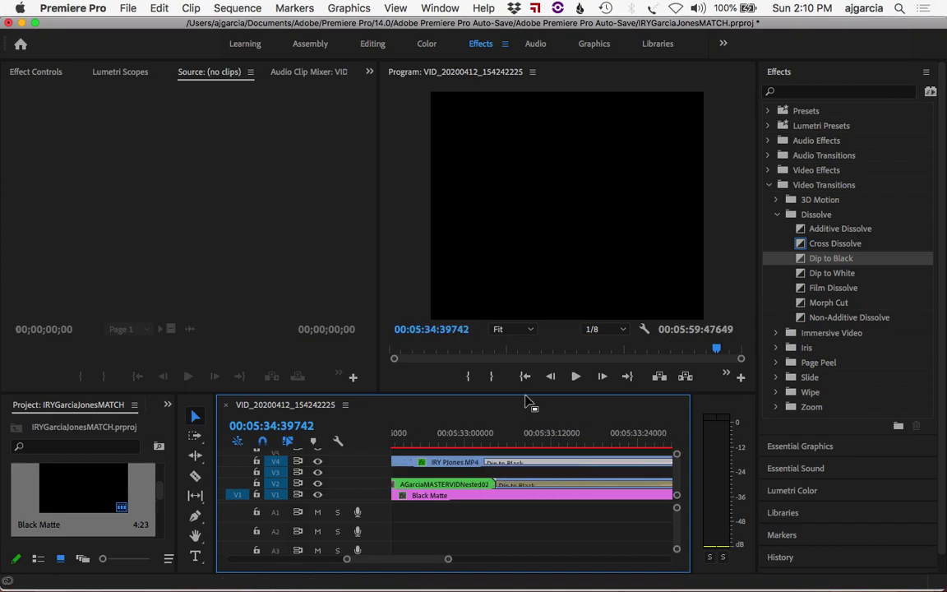
scroll(322, 560, left, 3)
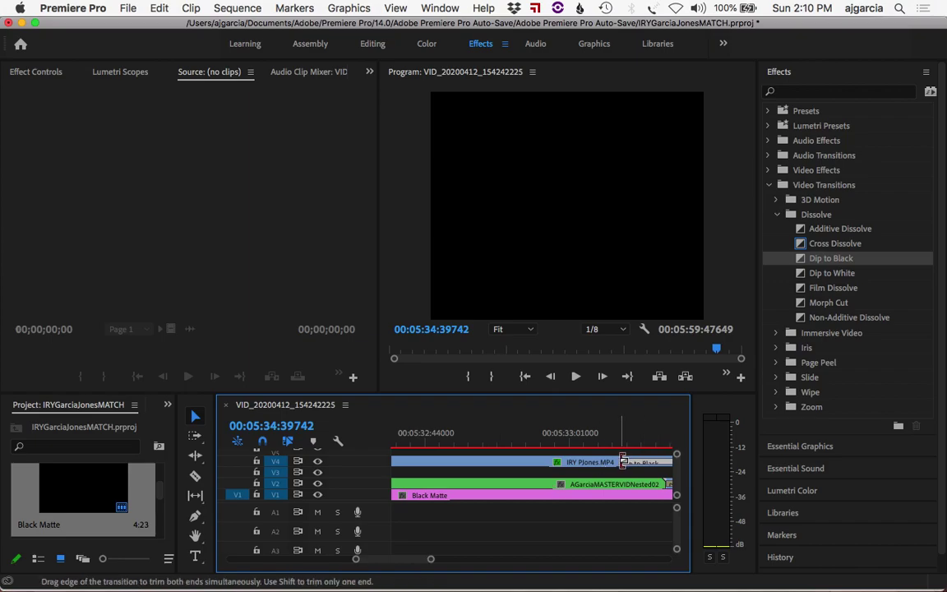
drag(623, 460, 663, 460)
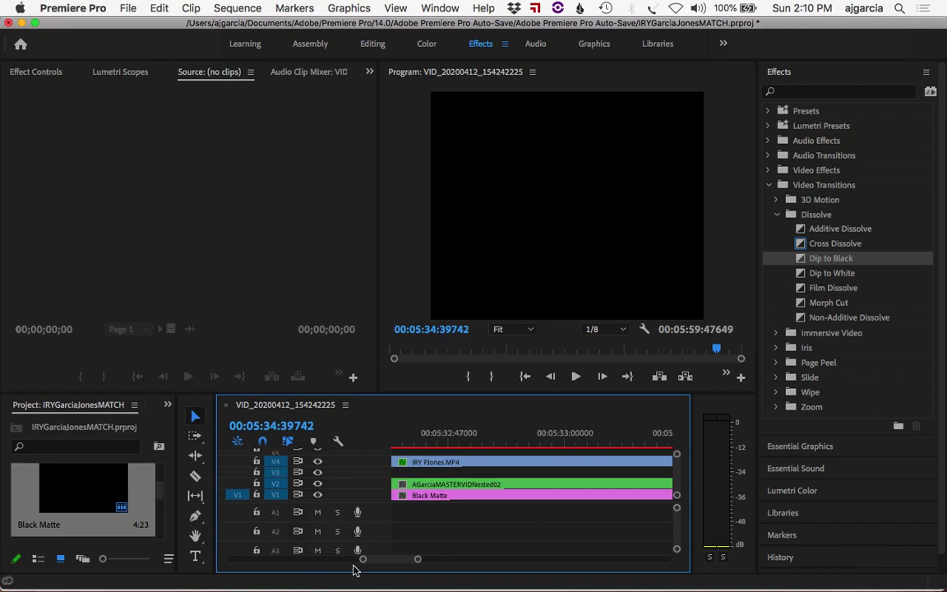
Check the fades' alignment up close, then park the playhead before them at 5:32:37.
scroll(346, 563, up, 2)
scroll(325, 564, up, 4)
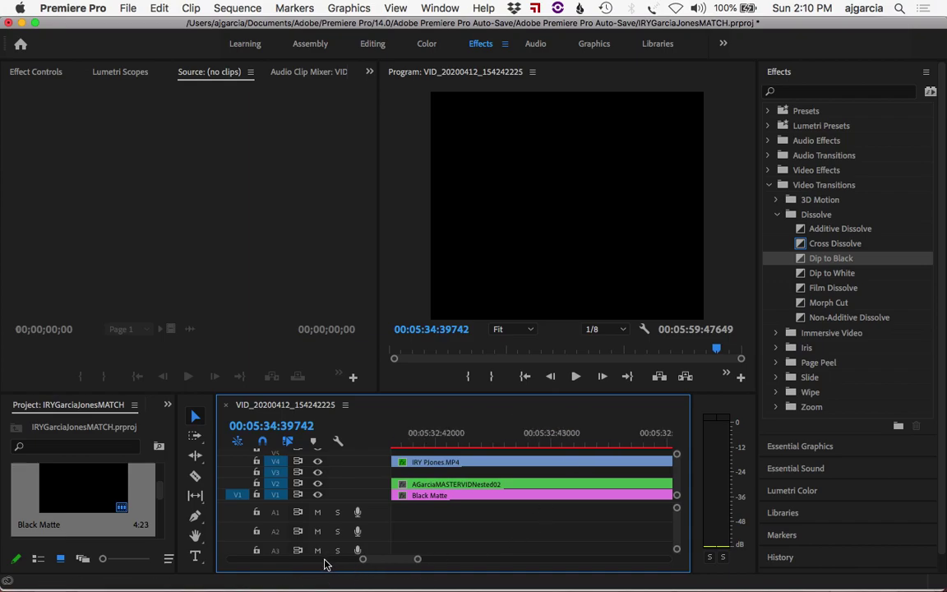
scroll(613, 565, down, 5)
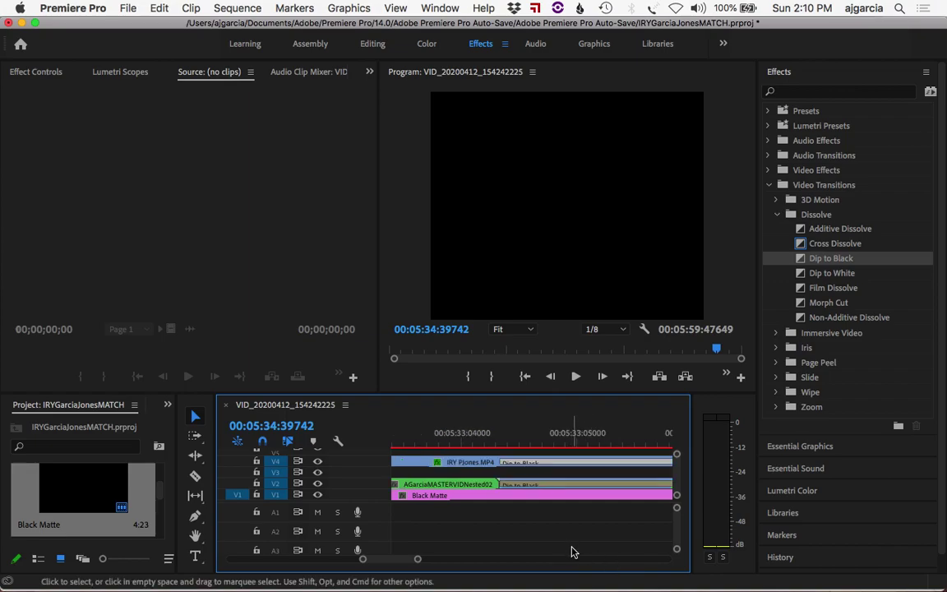
scroll(573, 550, up, 3)
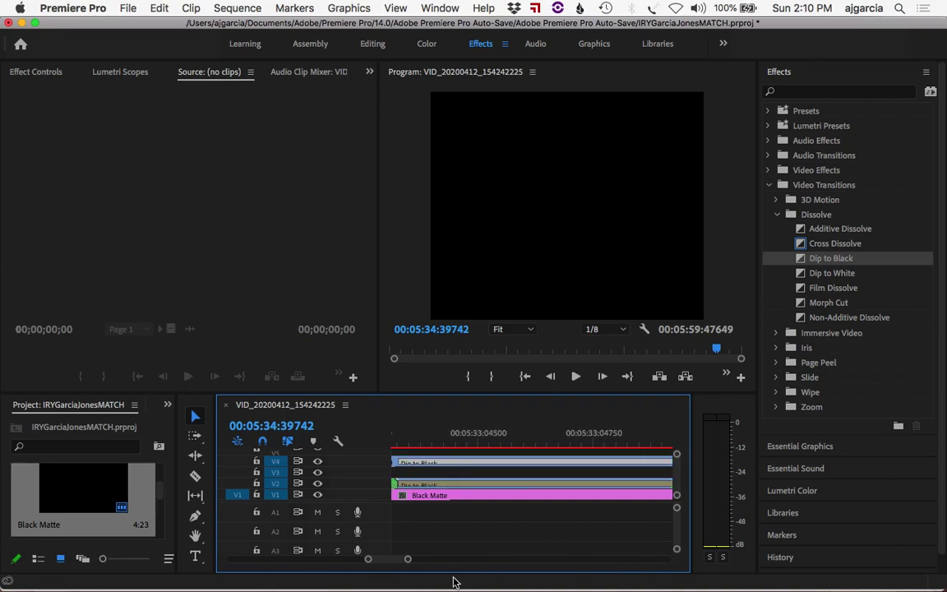
key(=)
key(minus)
key(minus)
key(minus)
key(minus)
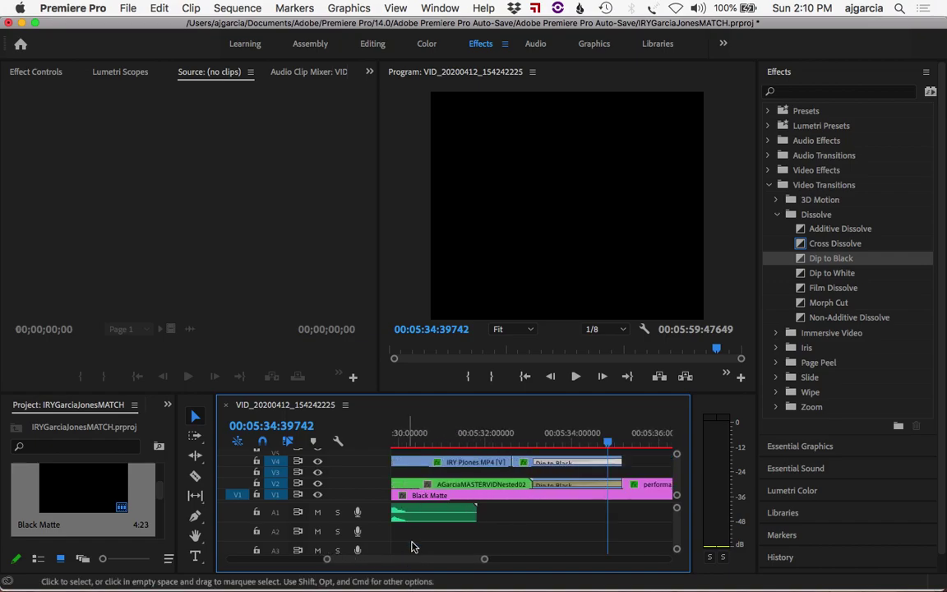
key(minus)
click(529, 439)
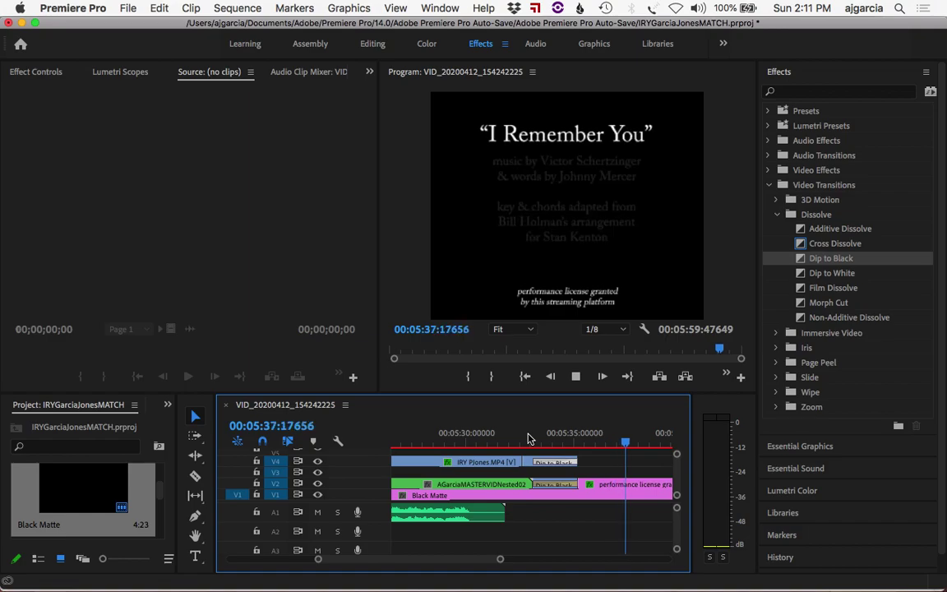
Save the IRYGarciaJonesMATCH project with Cmd+S.
key(super+s)
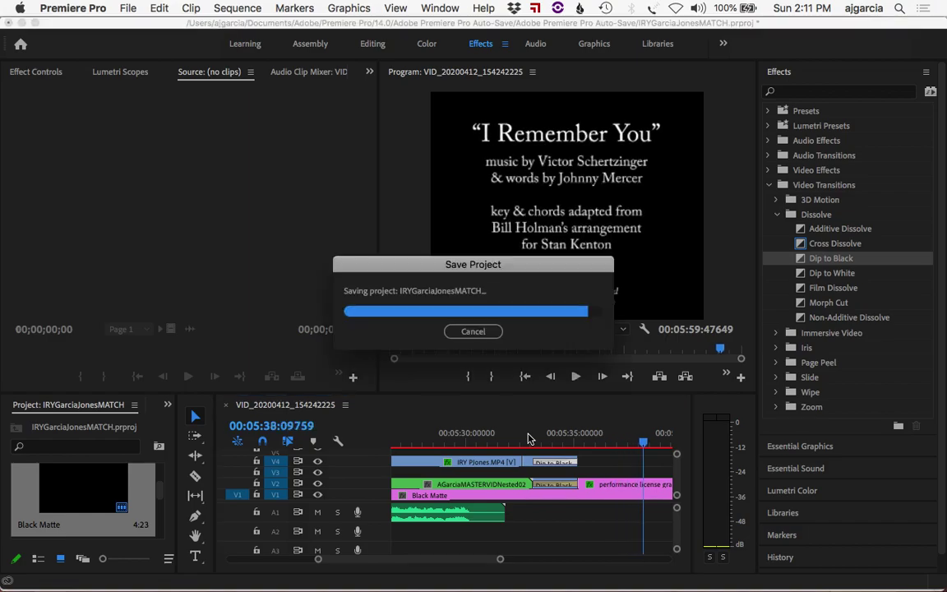